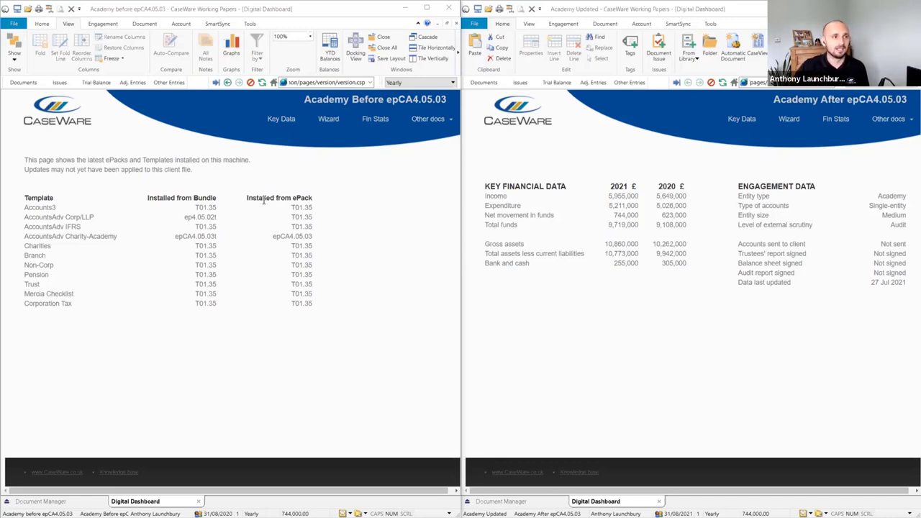
Highlight the installed AccountsAdv Charity-Academy versions, and open both files' accounts at the Statement of Financial Activities
drag(314, 237, 171, 247)
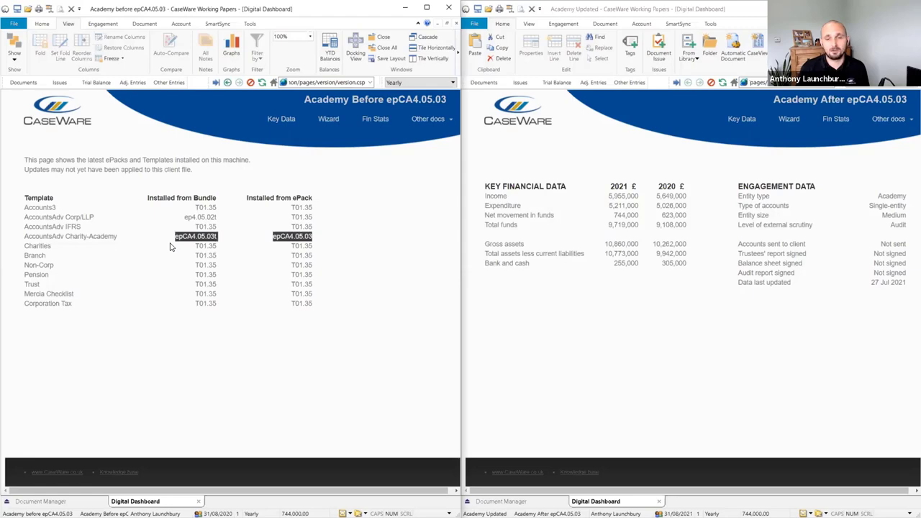
click(375, 118)
click(837, 120)
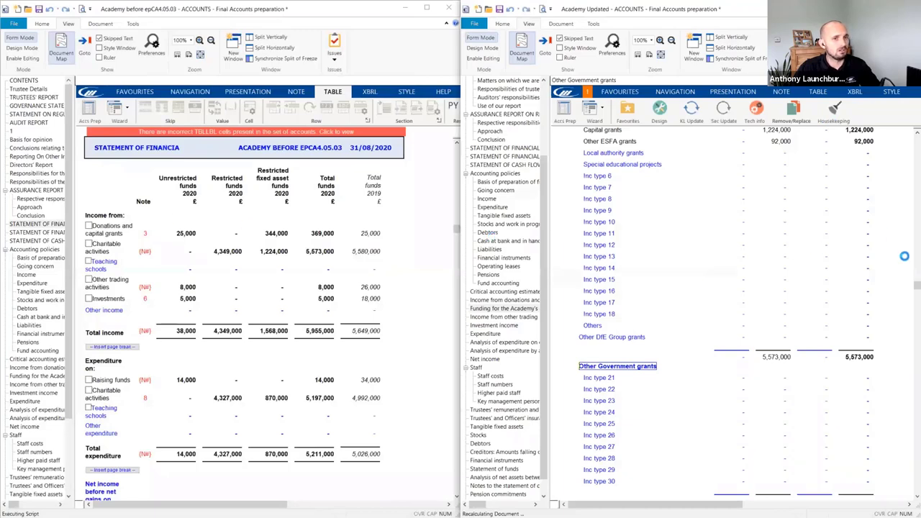
click(521, 151)
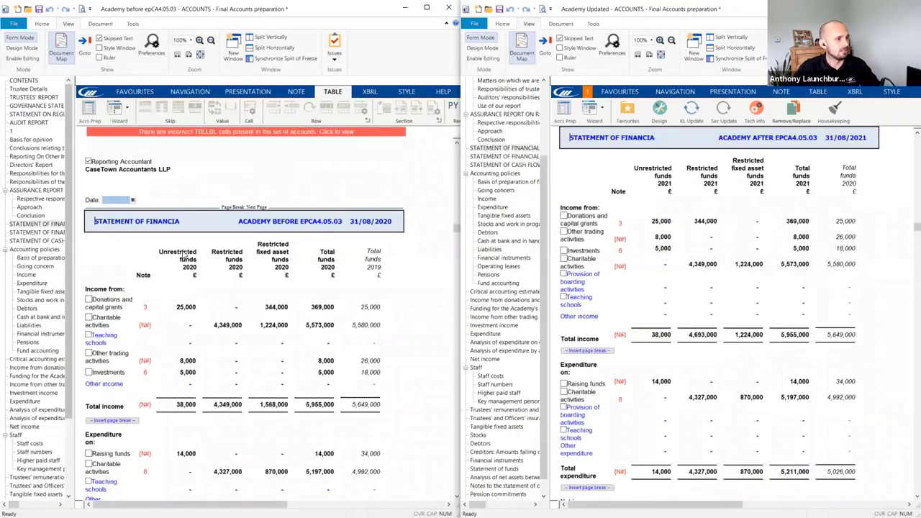
scroll(206, 253, down, 2)
scroll(209, 255, down, 1)
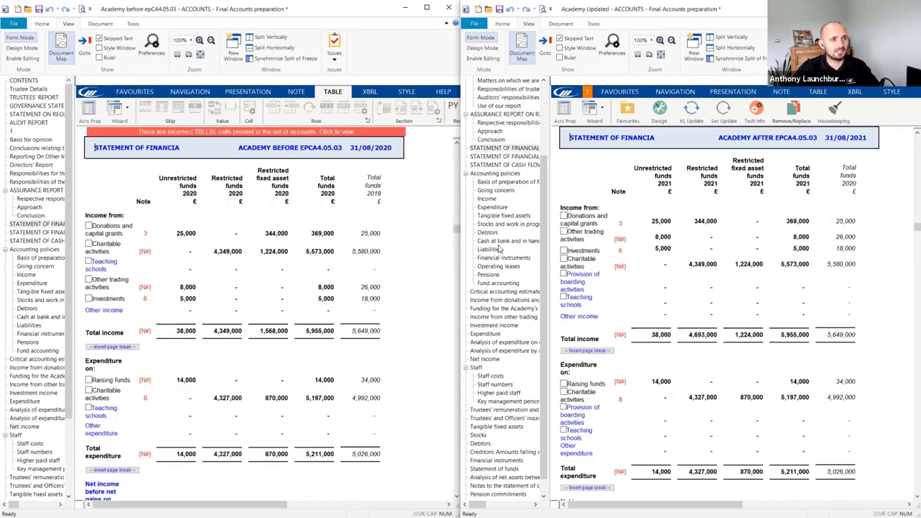
Compare the income and expenditure rows in both Statements of Financial Activities, including the Provision of boarding activities row under expenditure
click(328, 268)
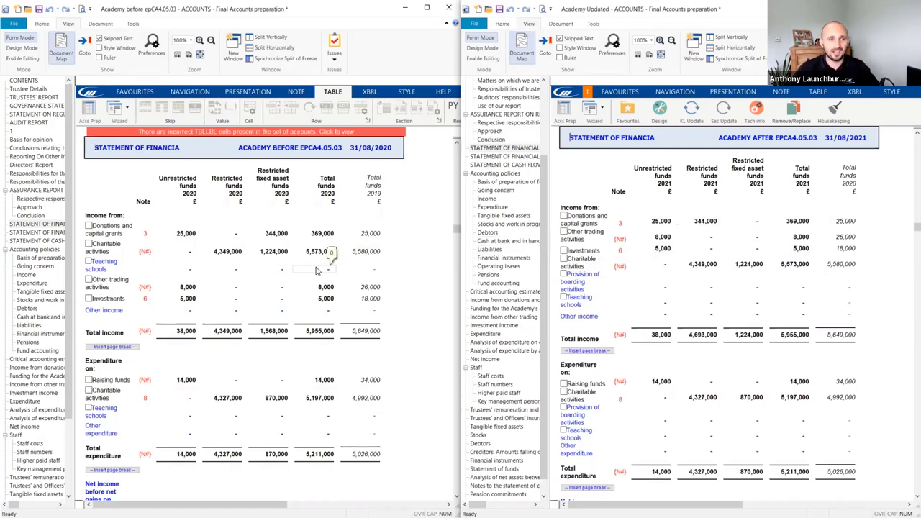
click(576, 372)
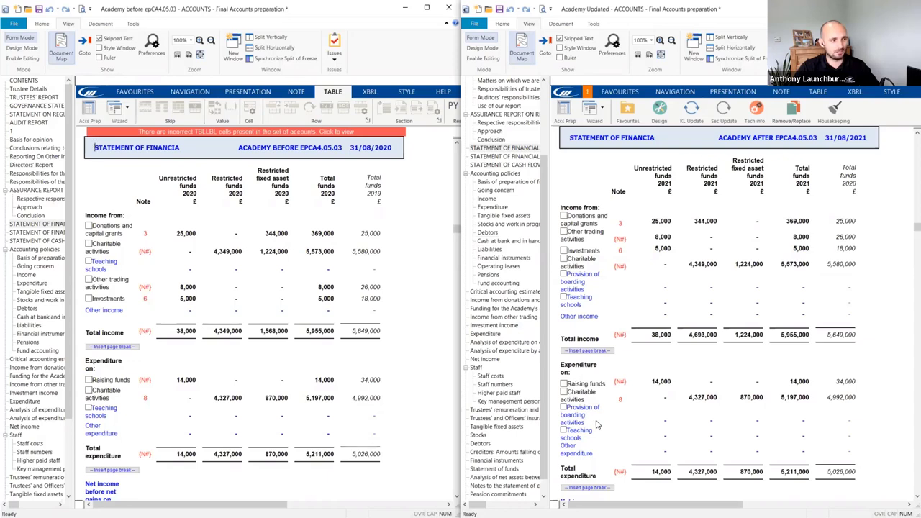
click(148, 384)
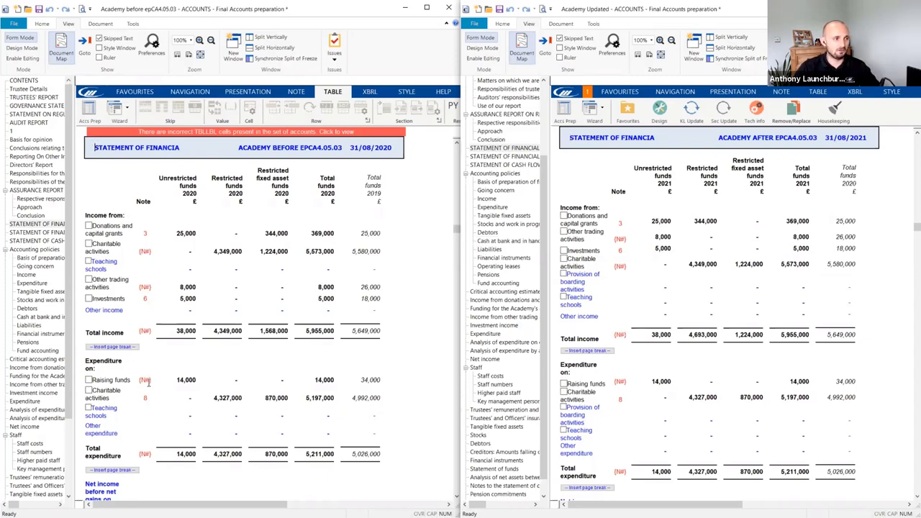
click(607, 424)
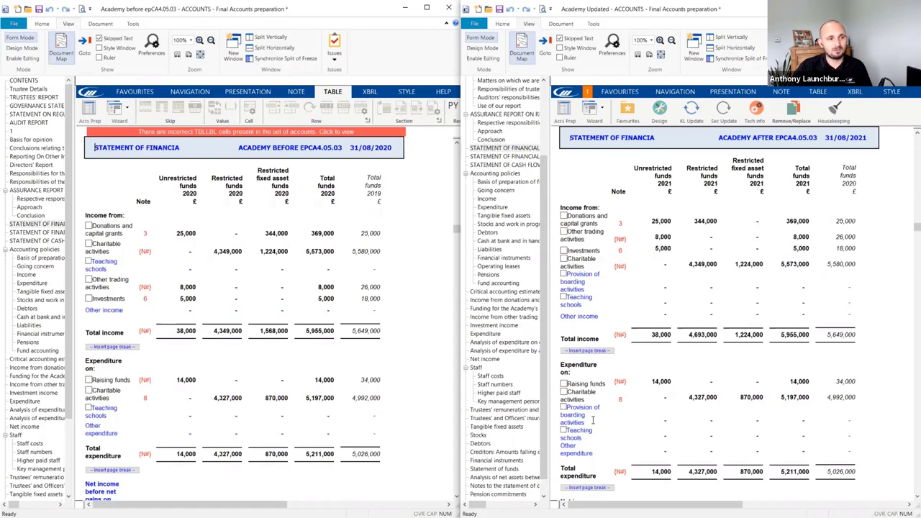
click(576, 416)
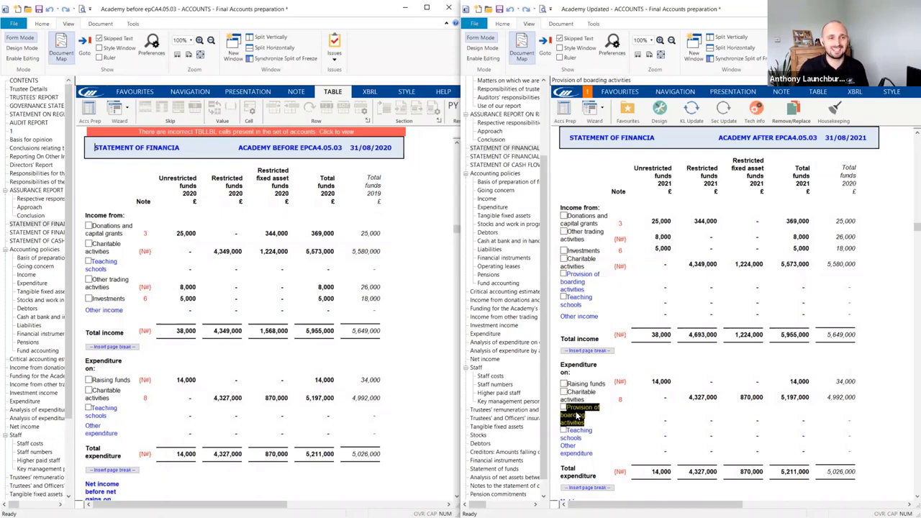
click(670, 423)
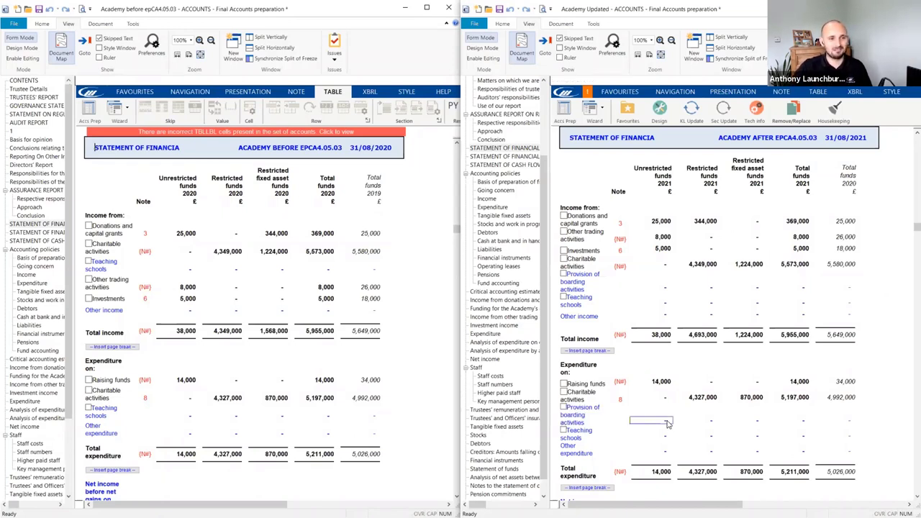
click(701, 422)
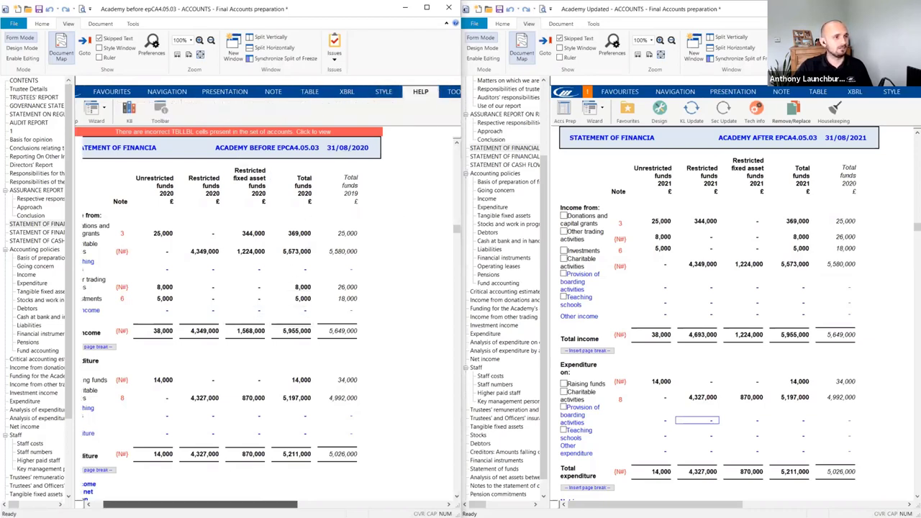
Start a Knowledge Library update in the Academy before epCA4.05.03 accounts, including the Freeze sections
scroll(260, 495, right, 3)
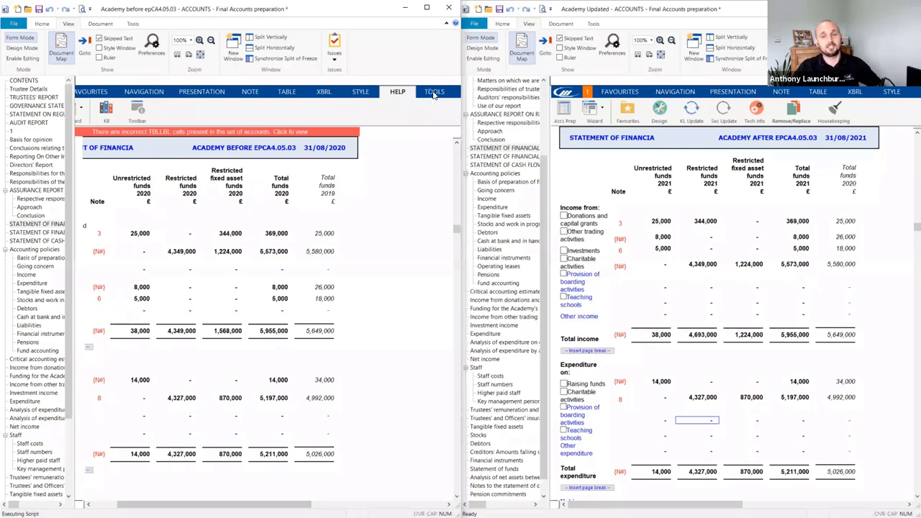
click(434, 92)
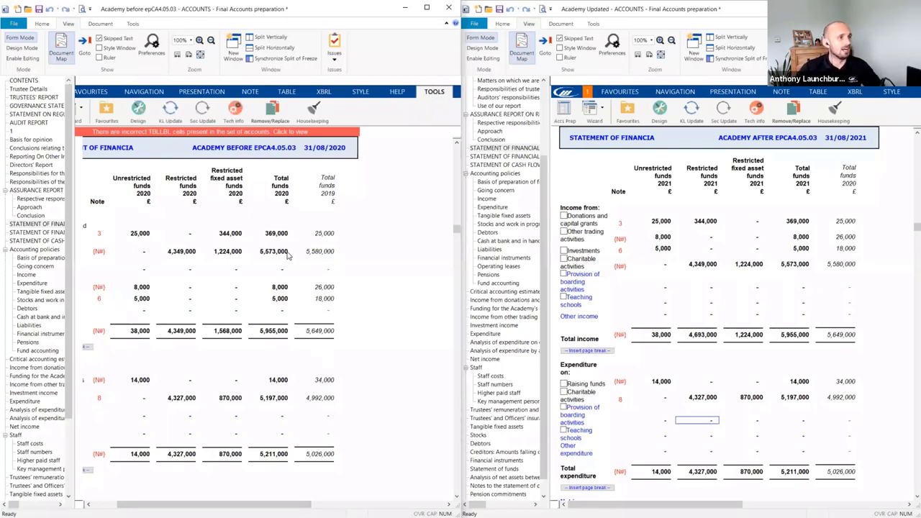
drag(208, 498, 154, 491)
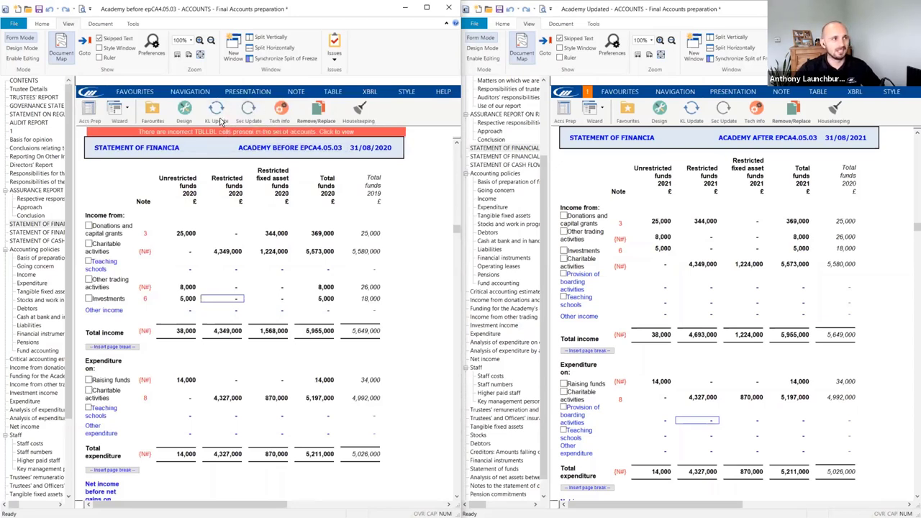
click(216, 110)
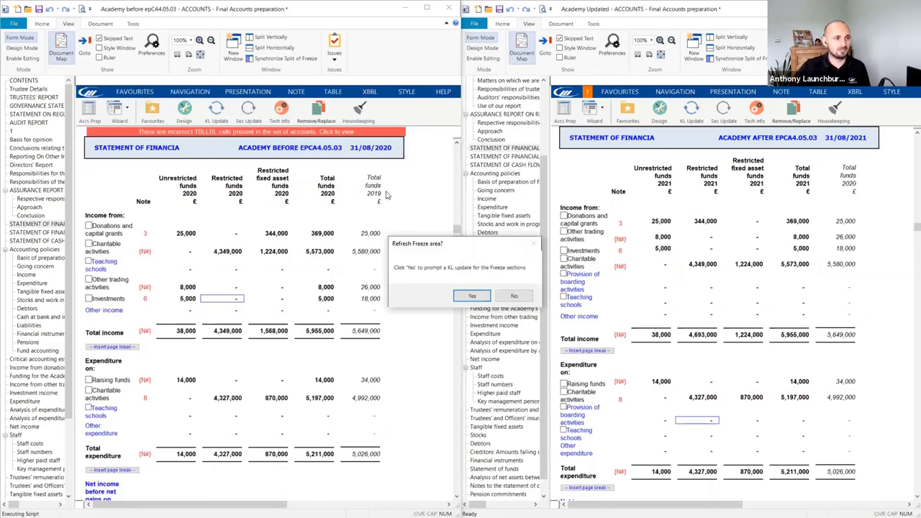
click(472, 296)
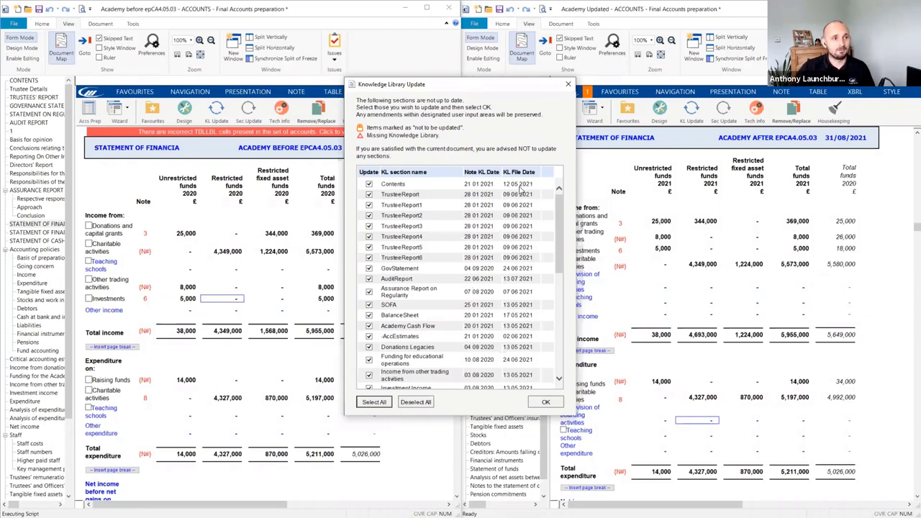
Review the list of outdated Knowledge Library sections and compare their note and file dates
scroll(521, 220, down, 1)
scroll(523, 220, up, 1)
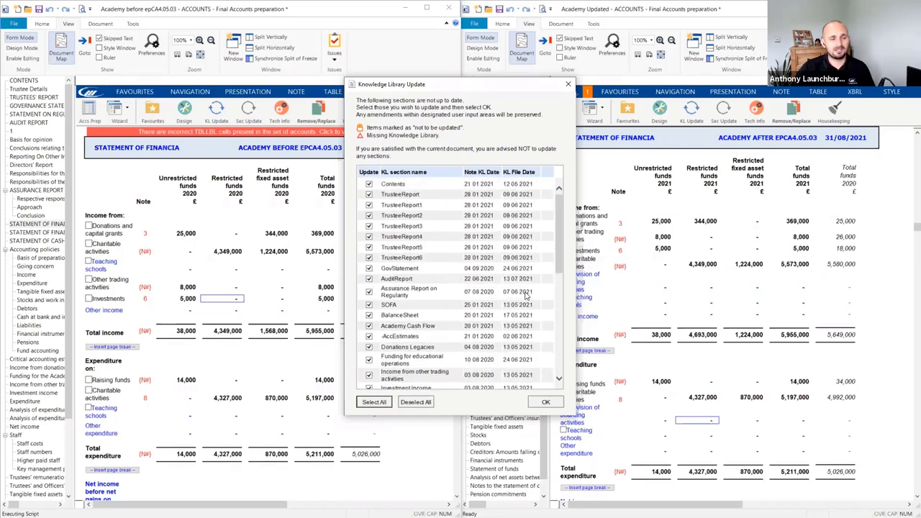
scroll(509, 290, down, 10)
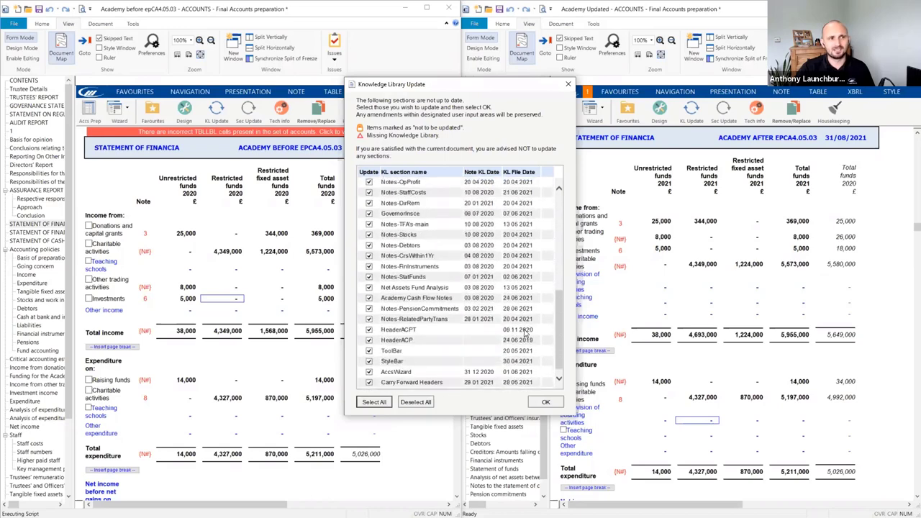
scroll(528, 317, down, 1)
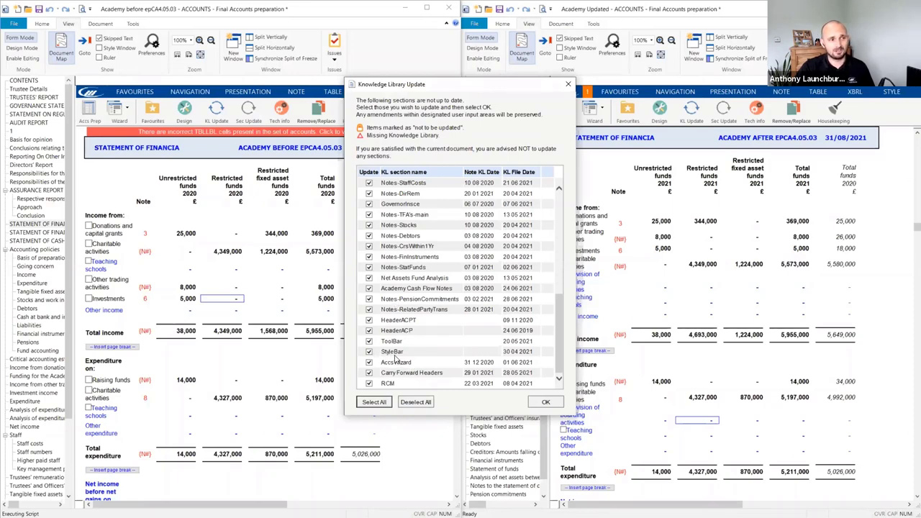
scroll(426, 362, up, 1)
scroll(427, 361, up, 10)
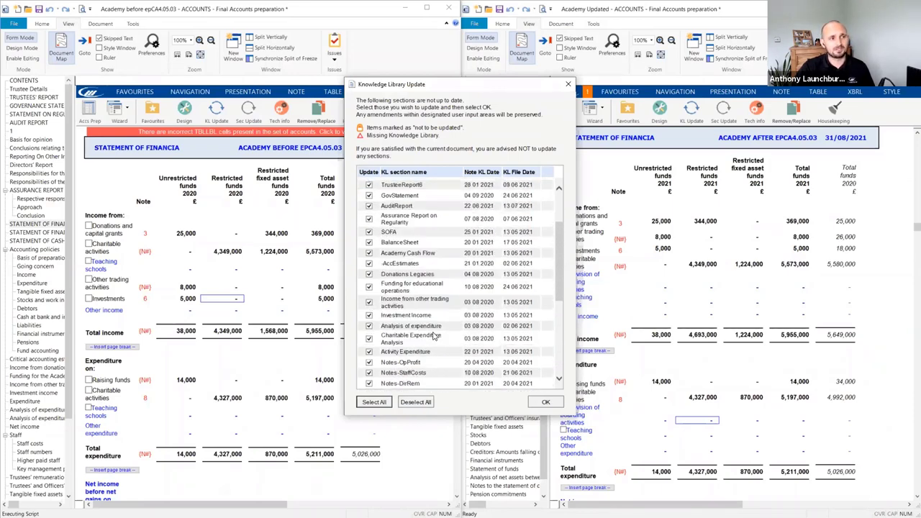
scroll(434, 336, down, 10)
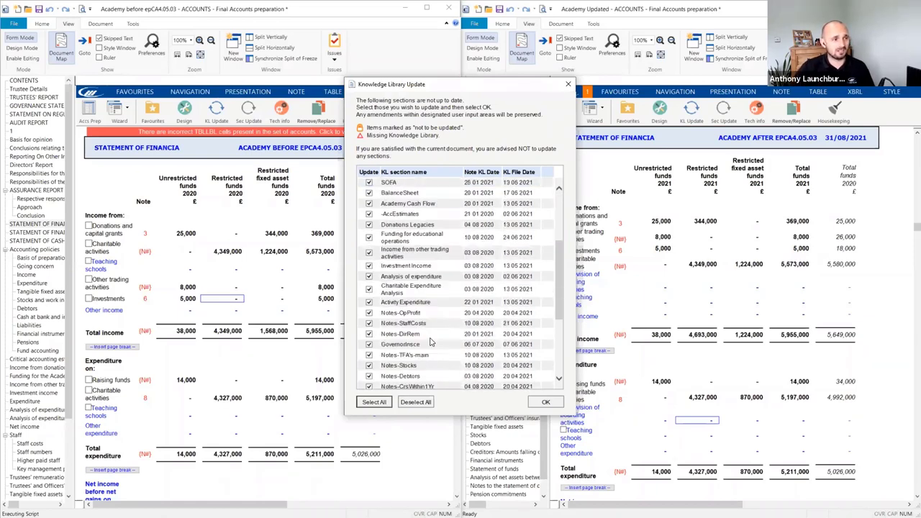
Mark only the ToolBar, StyleBar, AccsWizard, Carry Forward Headers and RCM sections for updating
click(415, 401)
click(369, 341)
click(369, 352)
click(369, 362)
click(369, 373)
click(370, 382)
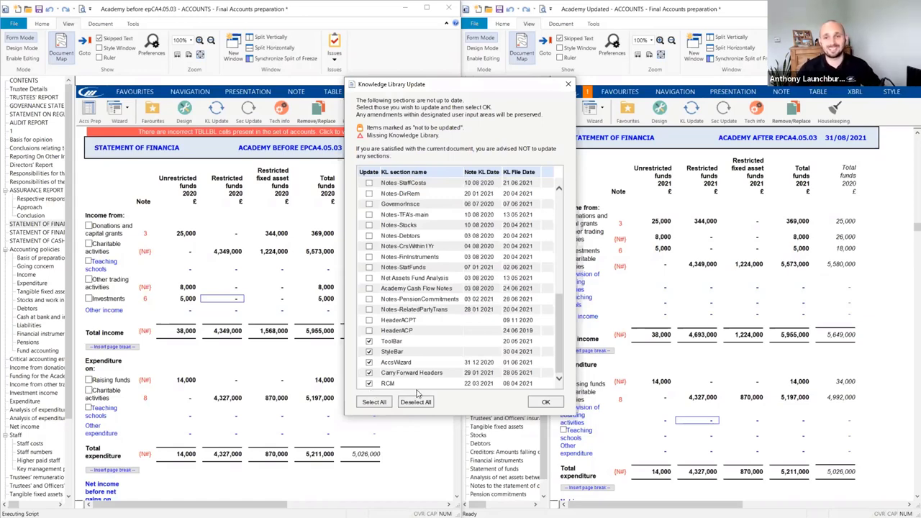
scroll(466, 346, up, 5)
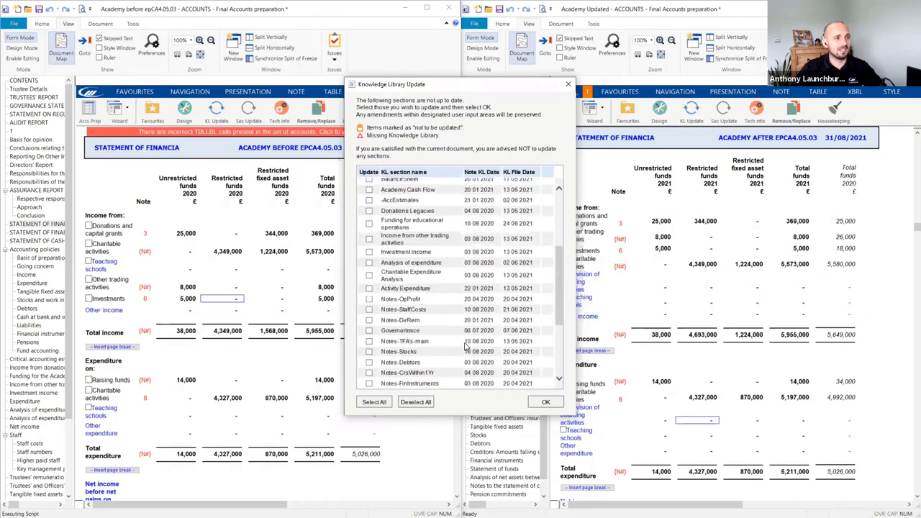
scroll(466, 347, down, 5)
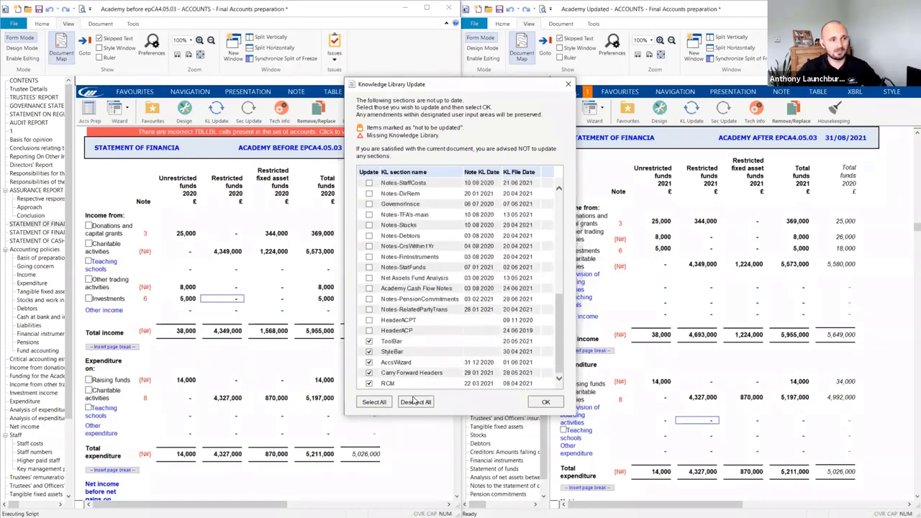
Reset the section selection, mark only SOFA for updating and run the Knowledge Library update
click(374, 402)
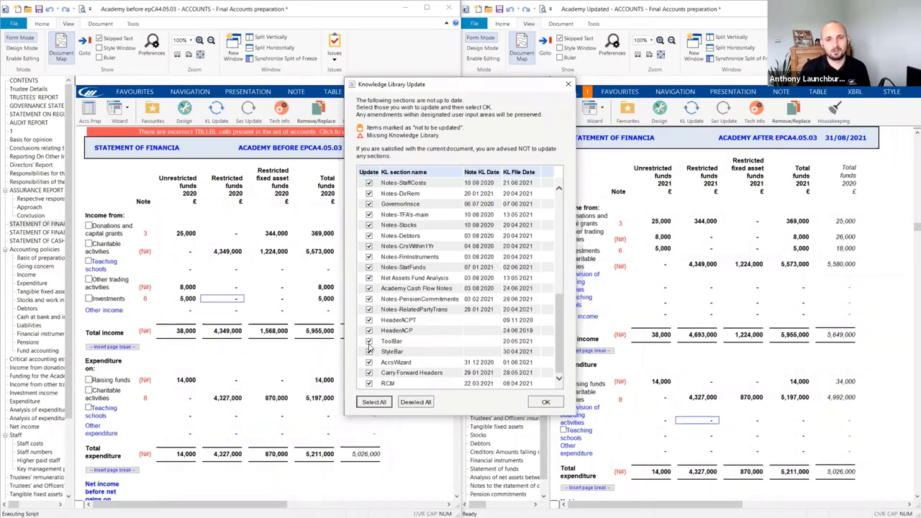
click(422, 403)
scroll(418, 382, up, 5)
scroll(417, 382, up, 2)
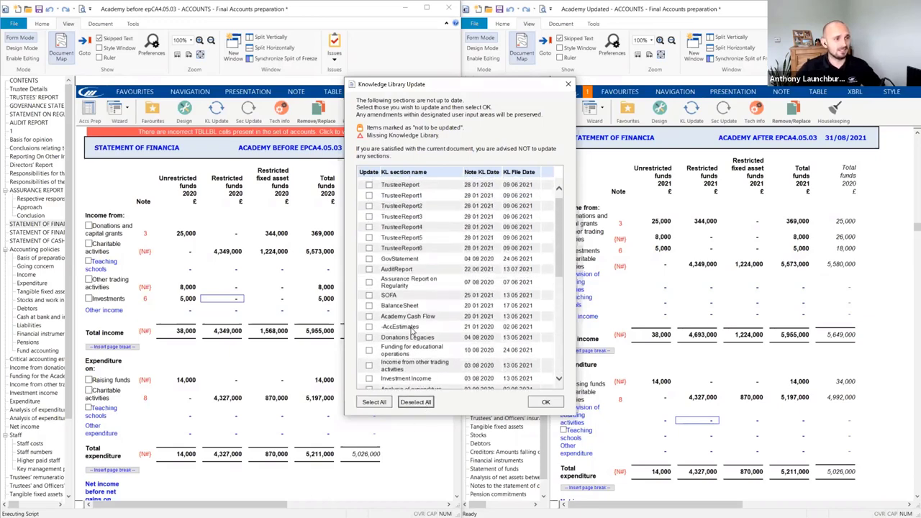
click(369, 295)
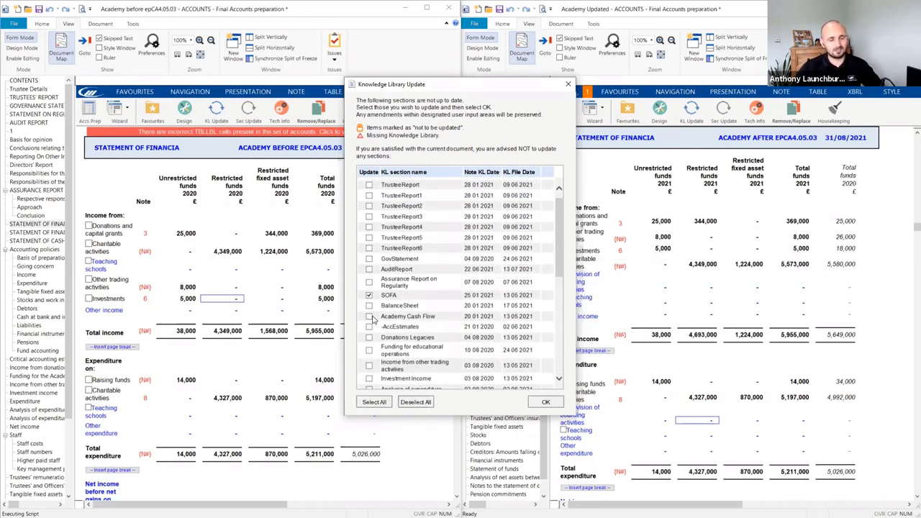
click(550, 408)
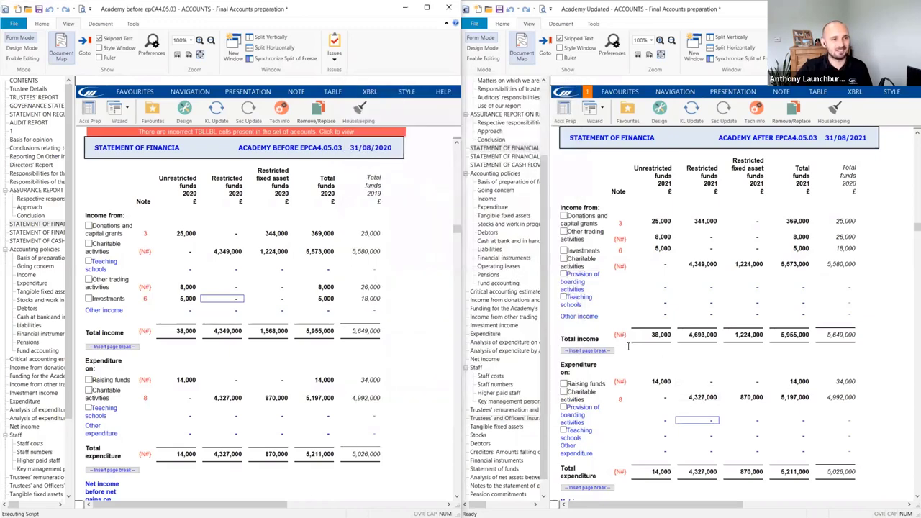
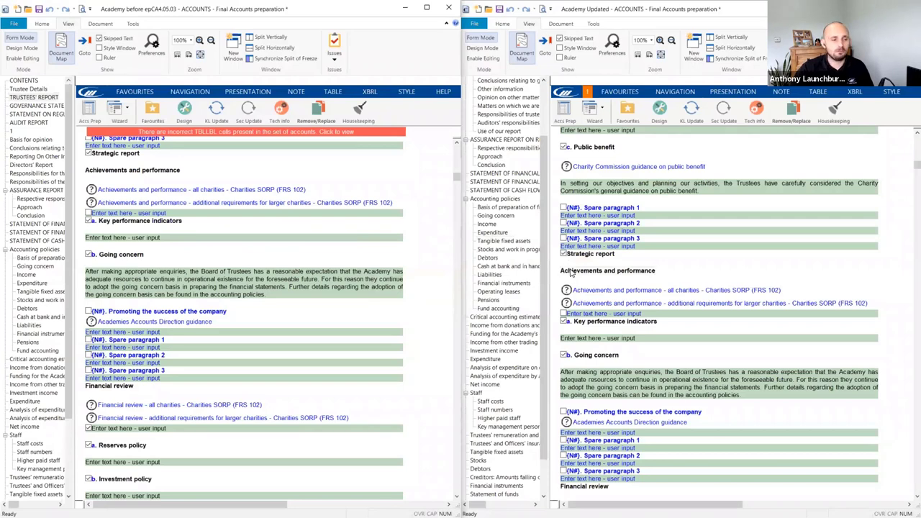
Open the Funding for the Academy's educational operations note in both files and compare the DfE/ESFA and Other Government grants layouts
click(44, 379)
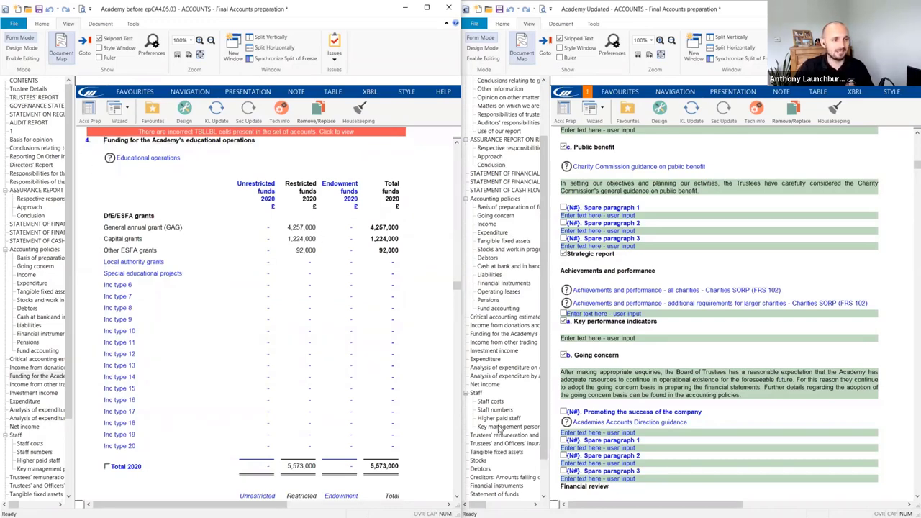
click(489, 325)
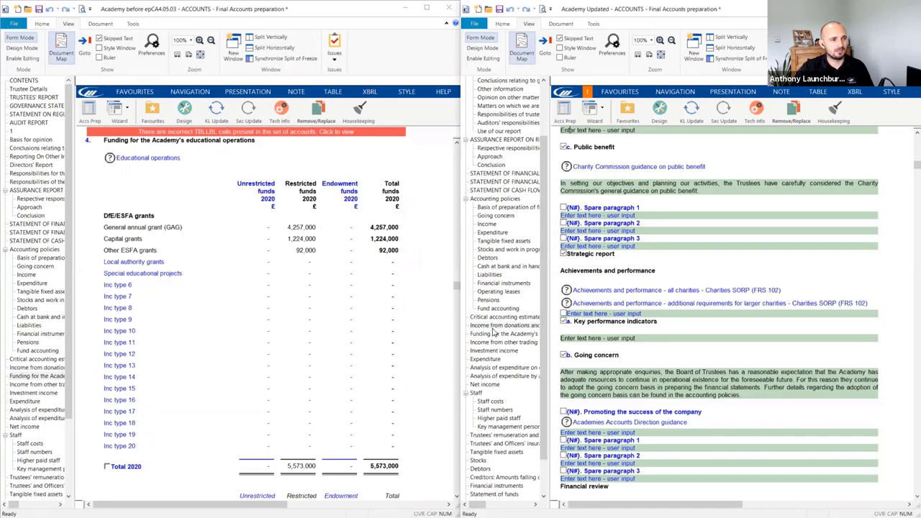
scroll(660, 346, down, 10)
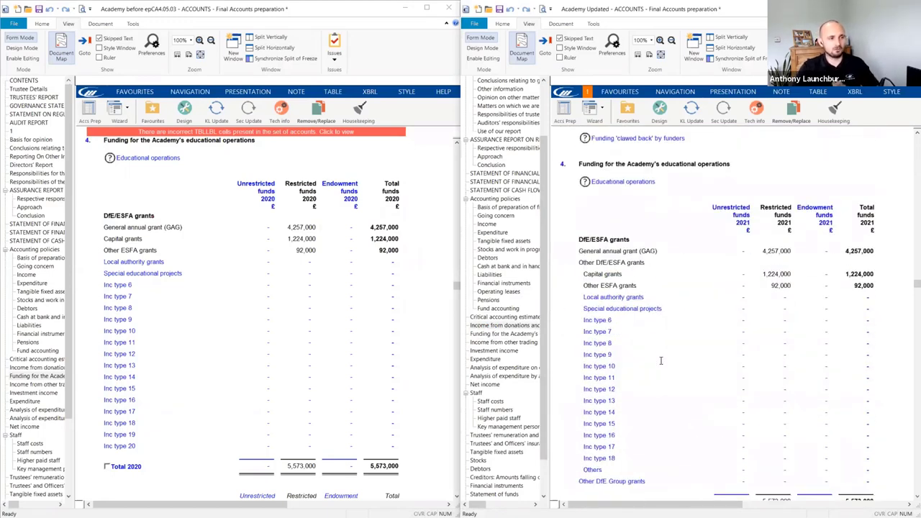
scroll(668, 352, down, 1)
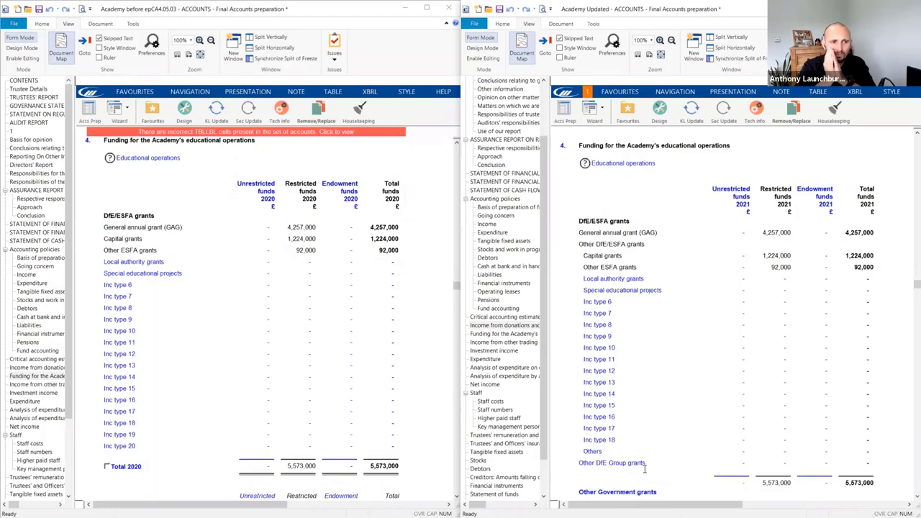
scroll(644, 468, down, 2)
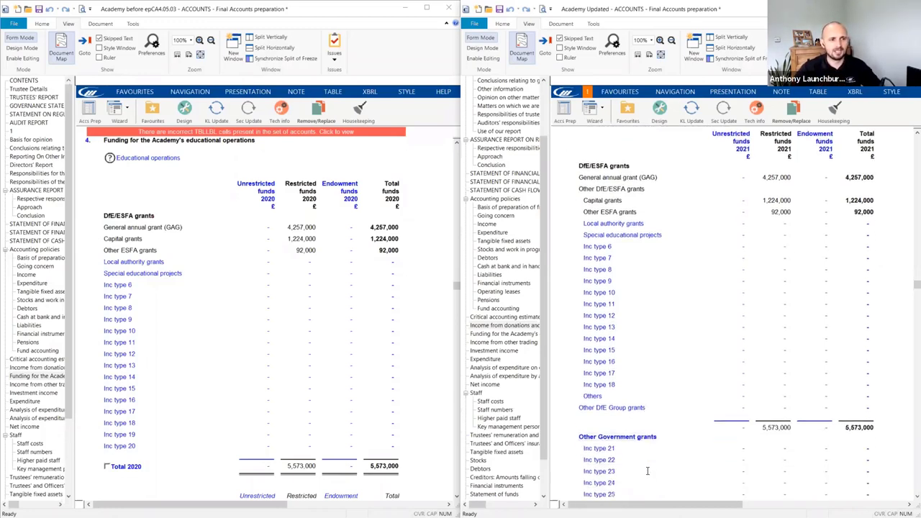
scroll(647, 469, down, 1)
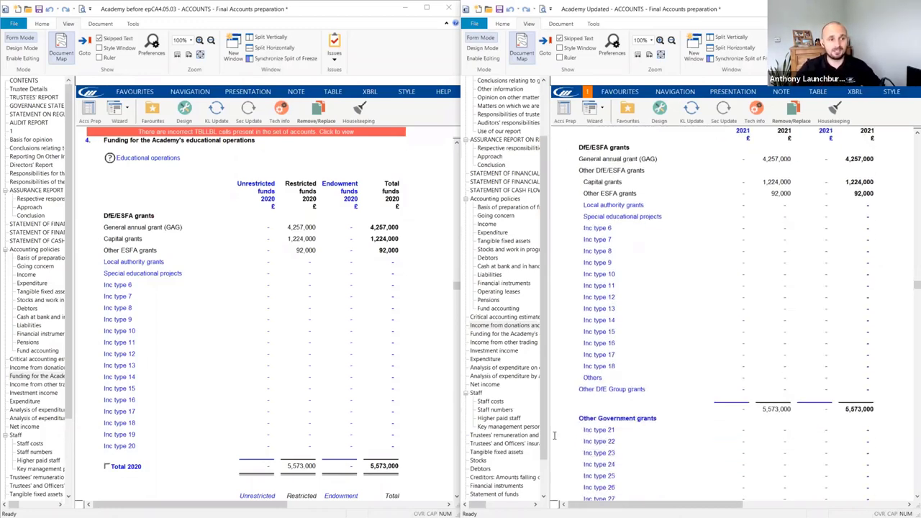
Compare the current-year and prior-year tables of the Funding for the Academy's educational operations note in both files
scroll(648, 423, down, 2)
scroll(646, 385, down, 3)
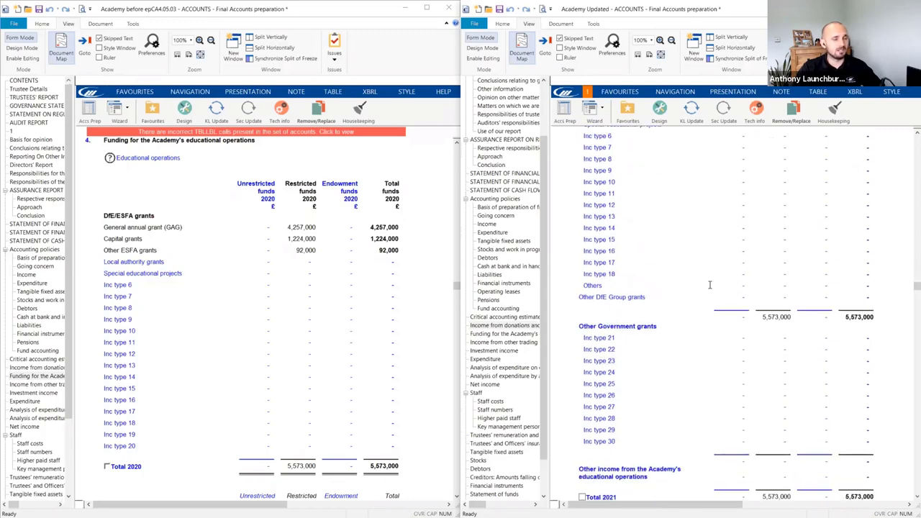
scroll(262, 335, down, 3)
scroll(262, 336, down, 6)
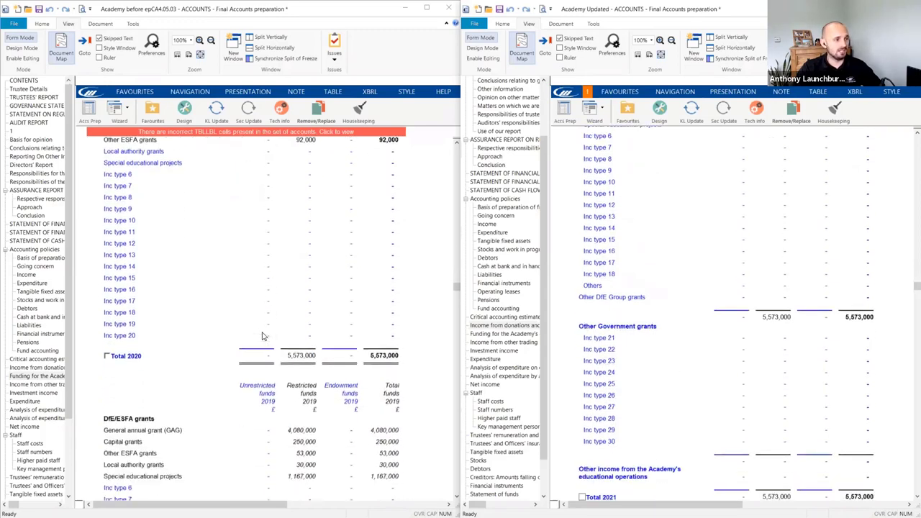
scroll(254, 348, down, 1)
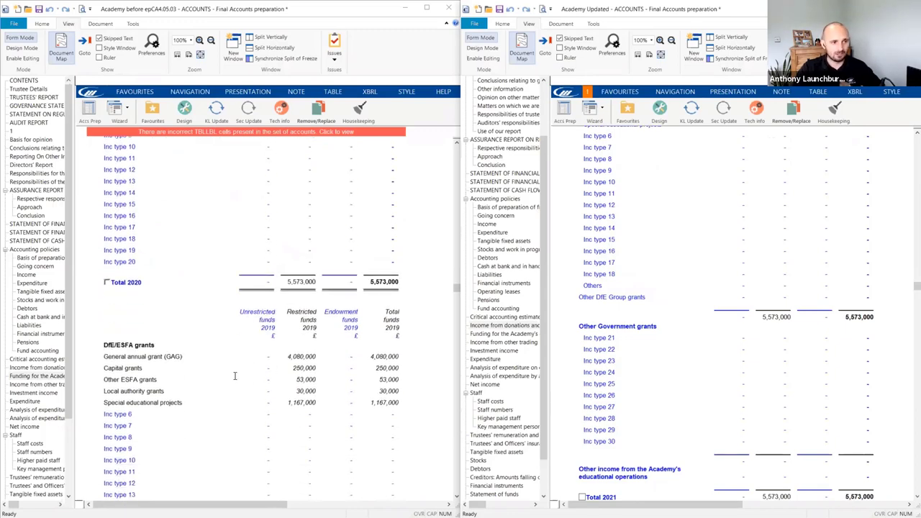
scroll(742, 389, down, 10)
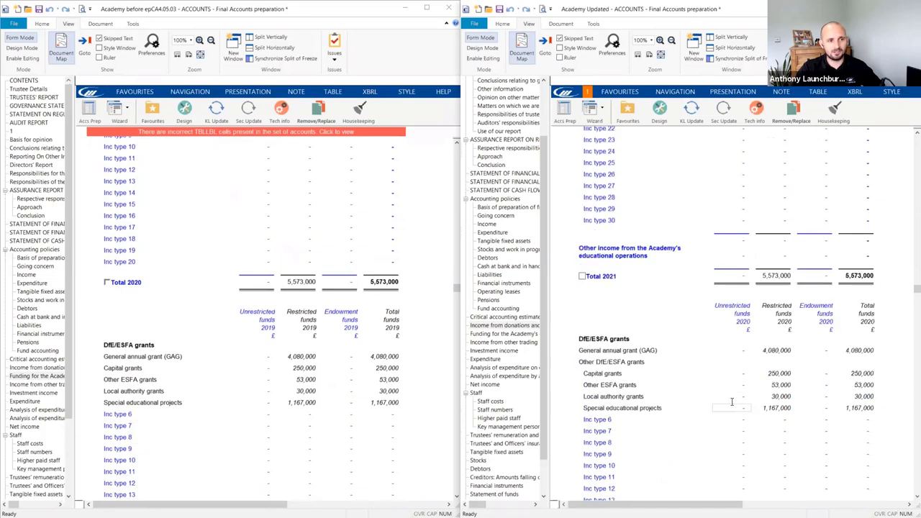
scroll(792, 390, up, 8)
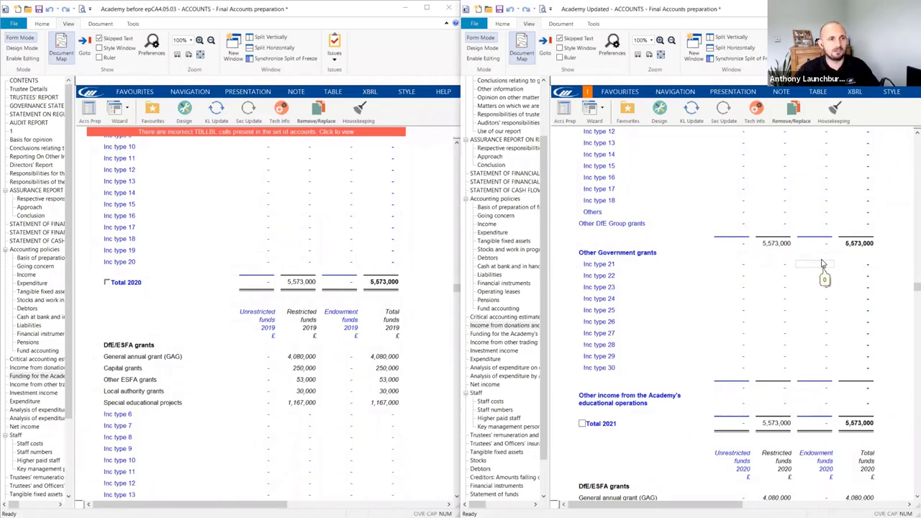
Open the row configuration for Inc type 21 under Other Government grants in the updated accounts and look through its map numbers
click(773, 267)
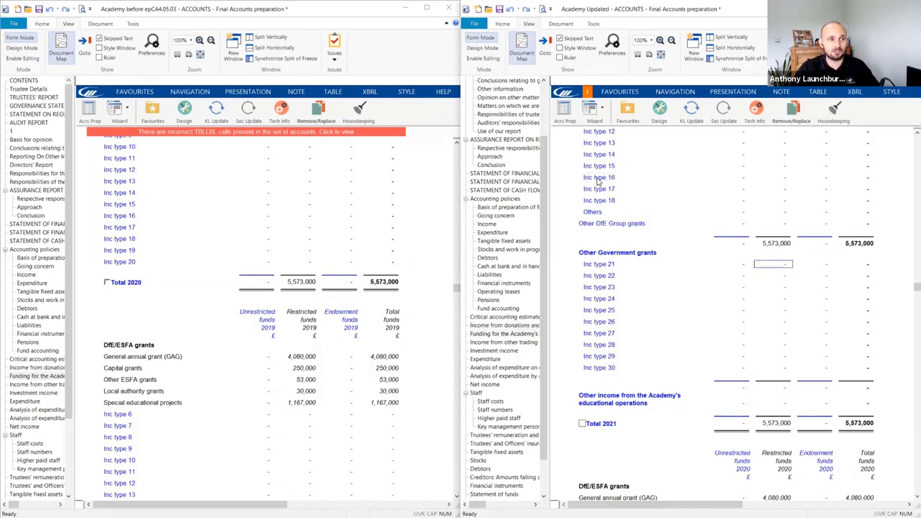
drag(548, 209, 508, 214)
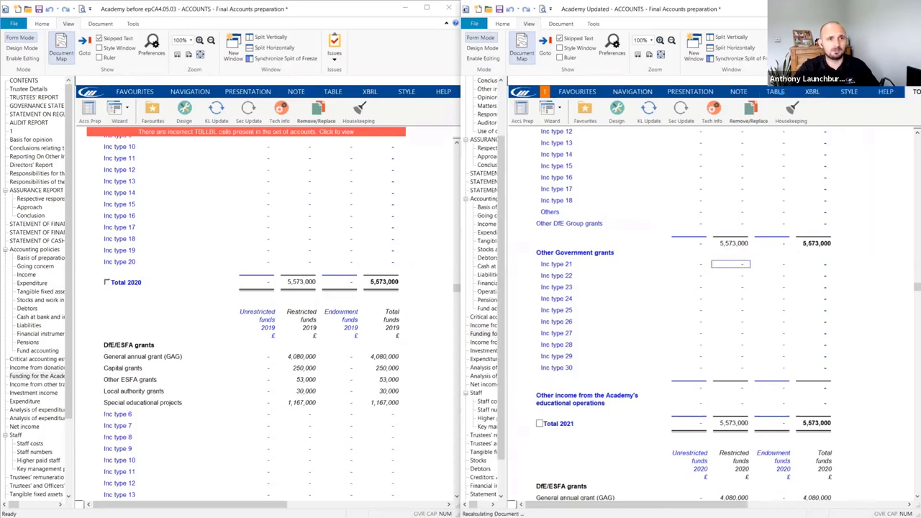
click(777, 92)
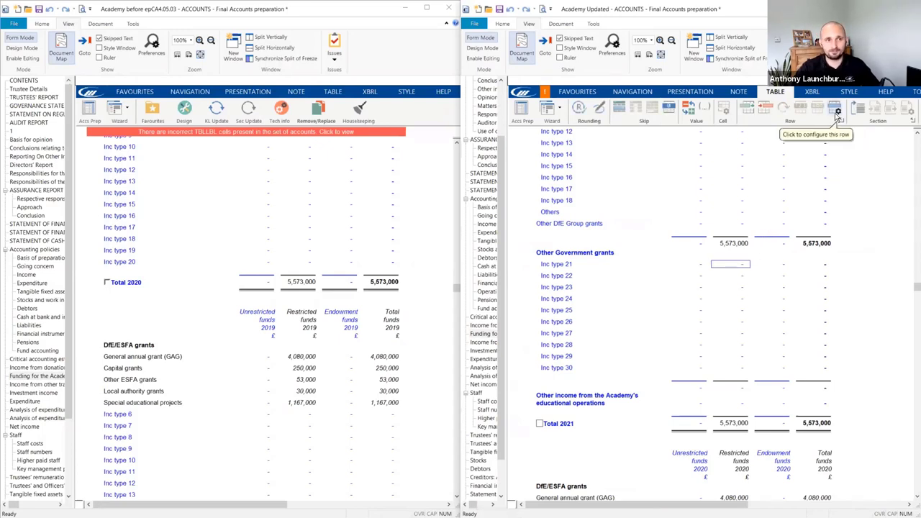
click(836, 112)
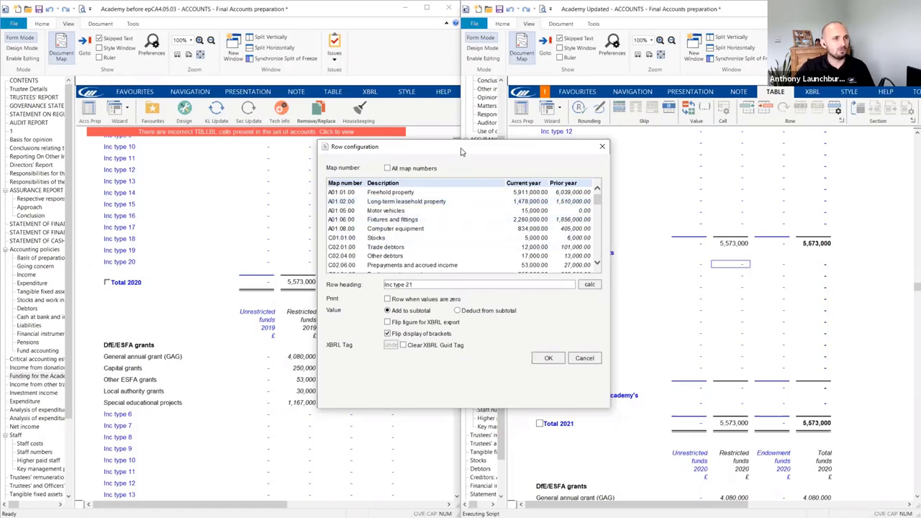
drag(374, 146, 230, 163)
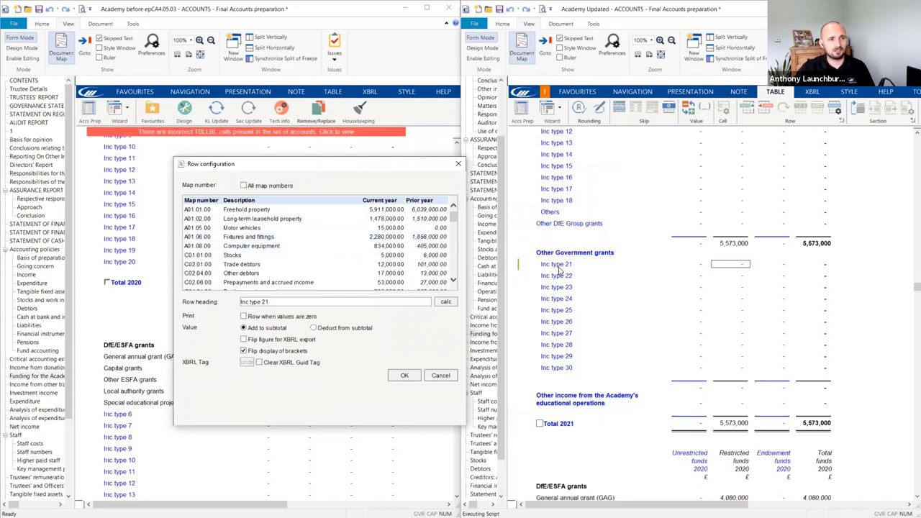
scroll(323, 272, down, 1)
scroll(291, 284, down, 10)
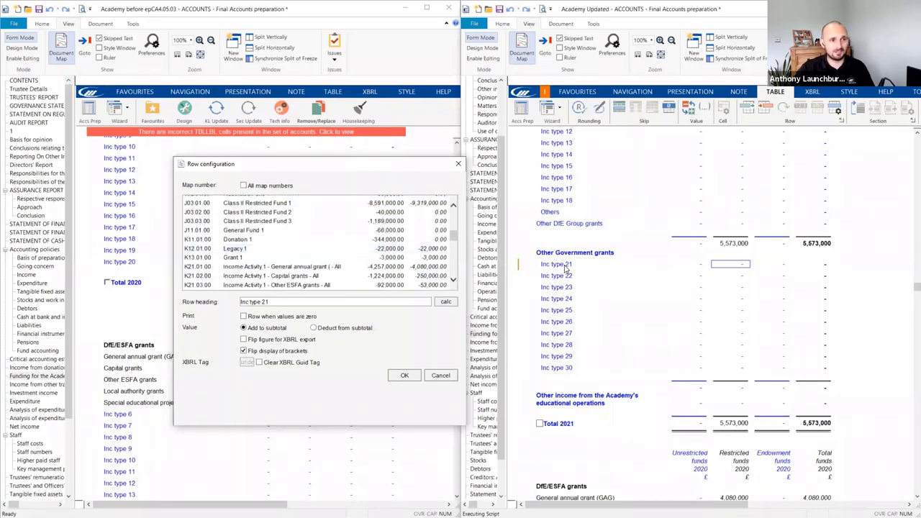
Show all map numbers in the row configuration and locate K21.21.00, Income Activity 1 - Inc type 21
click(244, 186)
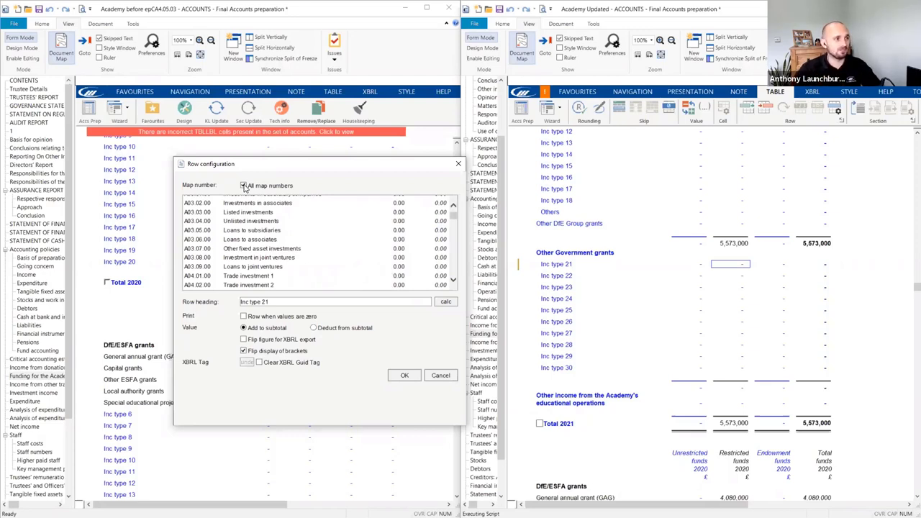
scroll(343, 239, down, 1)
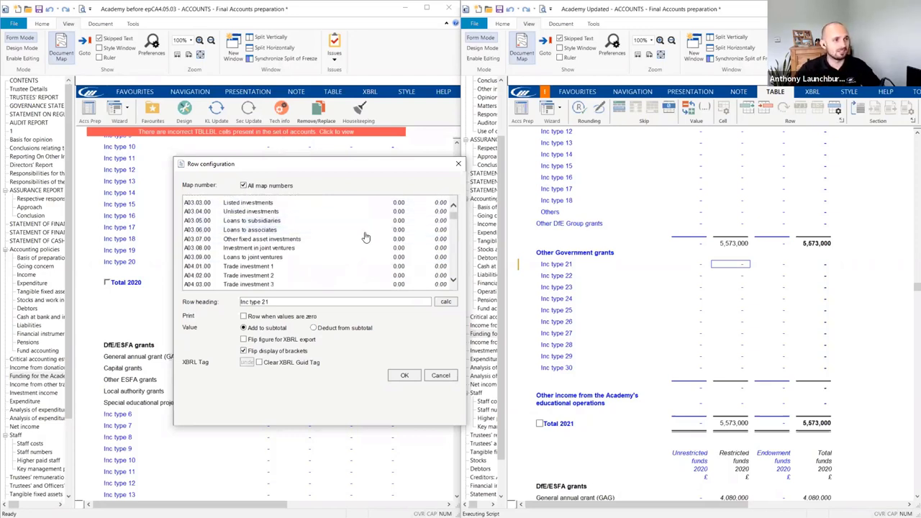
scroll(336, 239, down, 12)
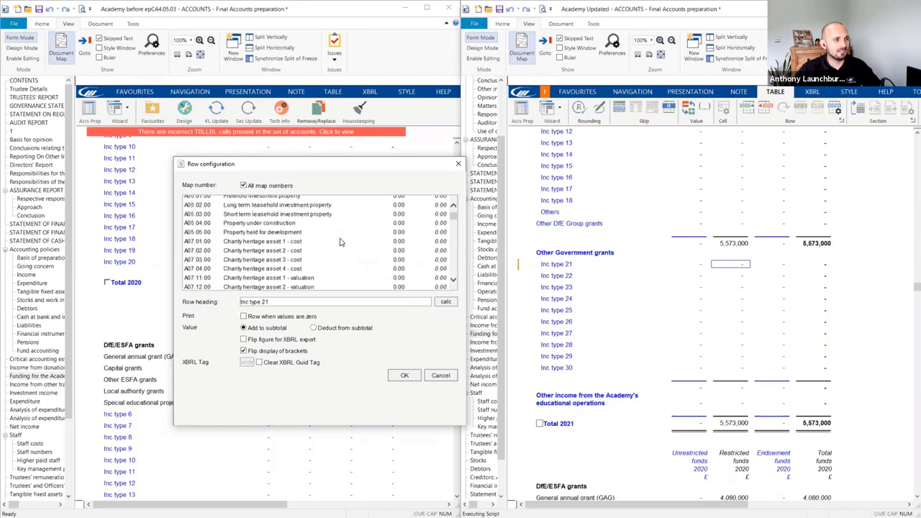
scroll(400, 246, down, 2)
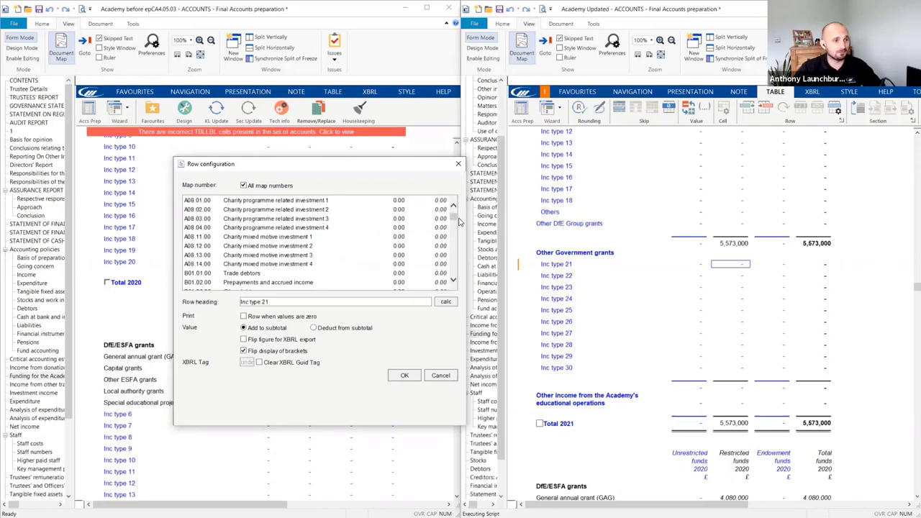
drag(455, 218, 453, 225)
scroll(425, 243, down, 2)
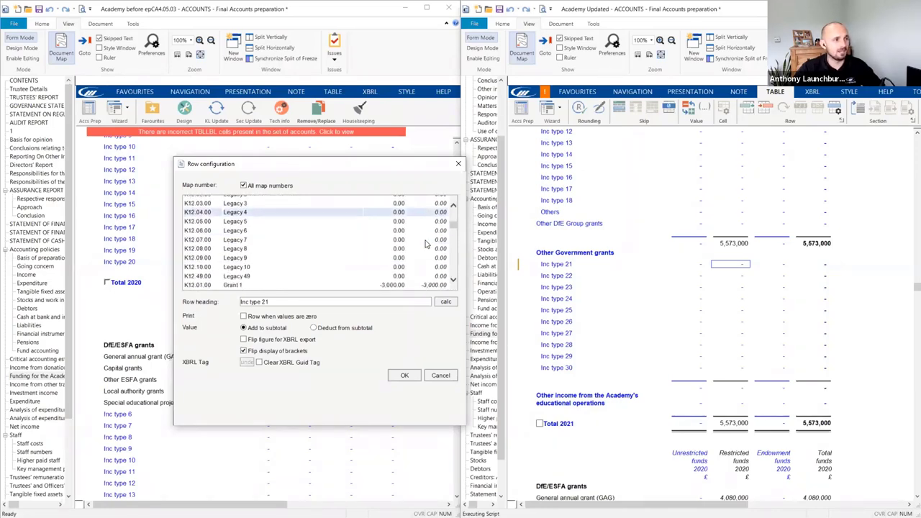
scroll(425, 243, down, 8)
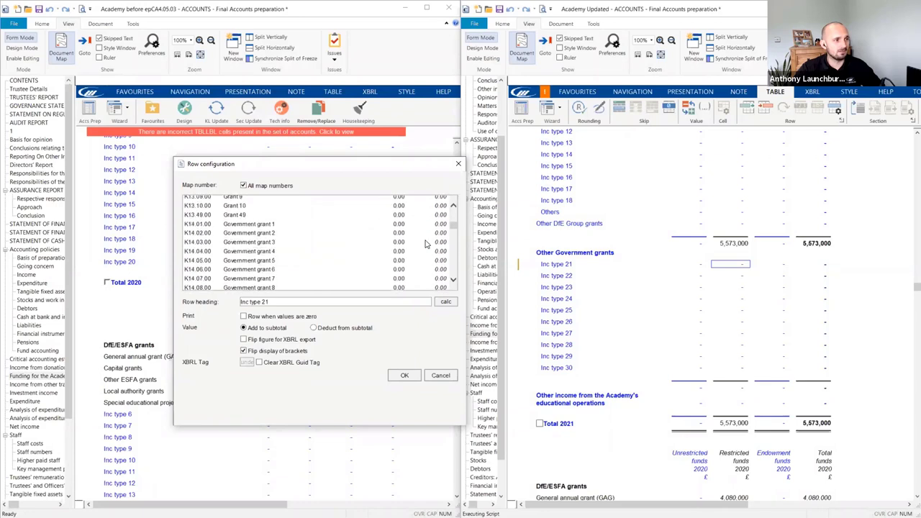
scroll(424, 243, down, 7)
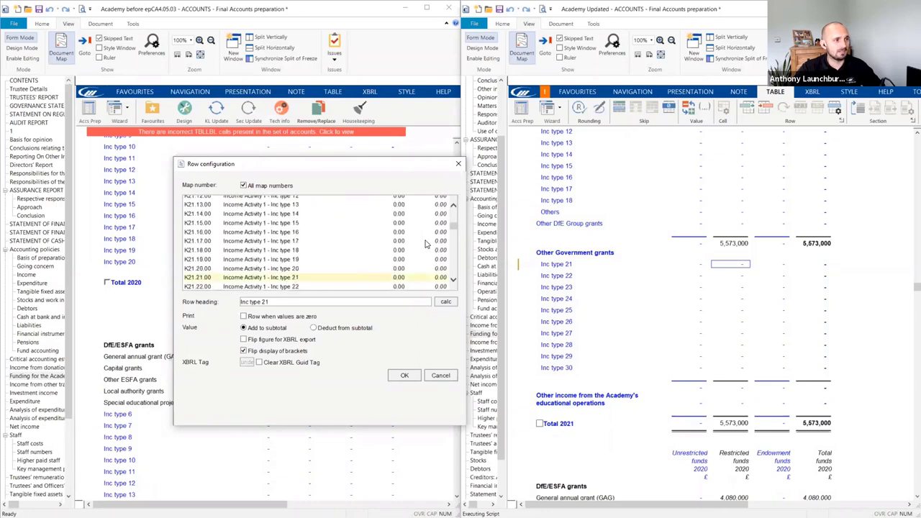
scroll(425, 244, down, 1)
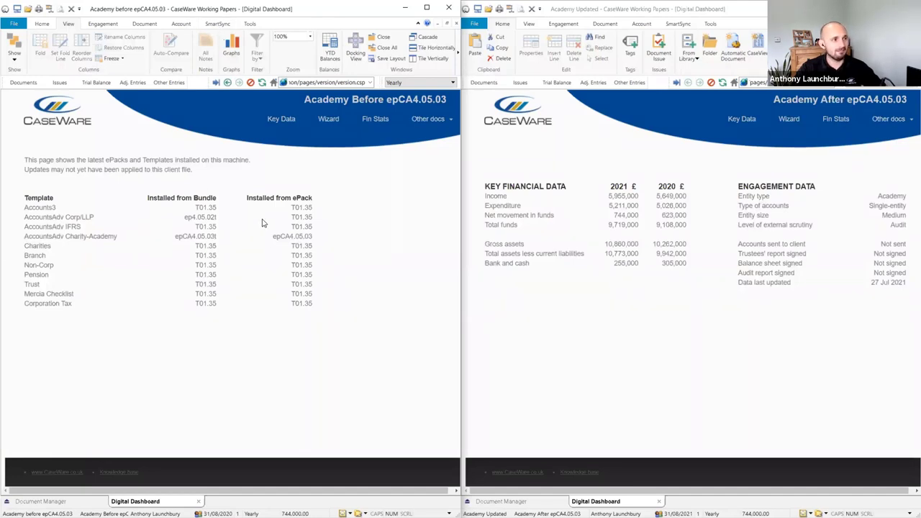
Highlight the installed AccountsAdv Charity-Academy versions, then open Assign Mapping Numbers in the before-update file and examine the sub-numbers of K21 Educational operations - Income
drag(313, 237, 166, 240)
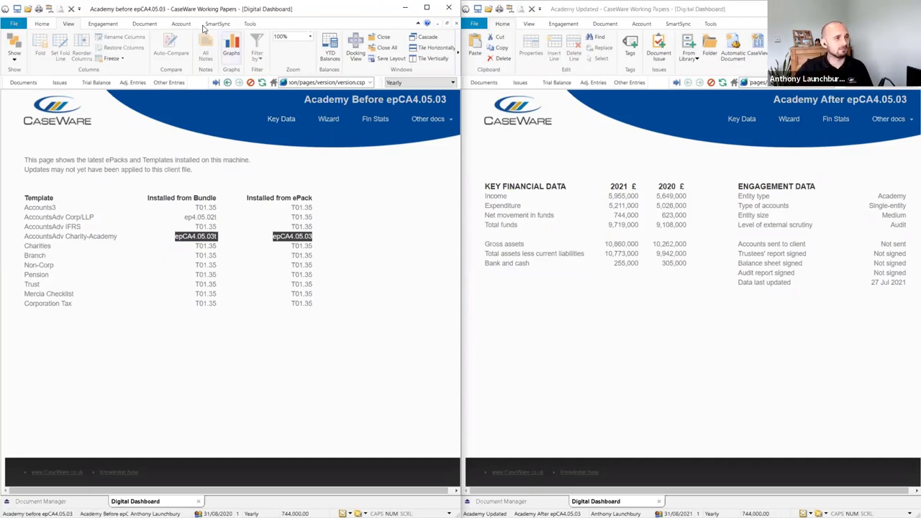
click(181, 24)
click(205, 51)
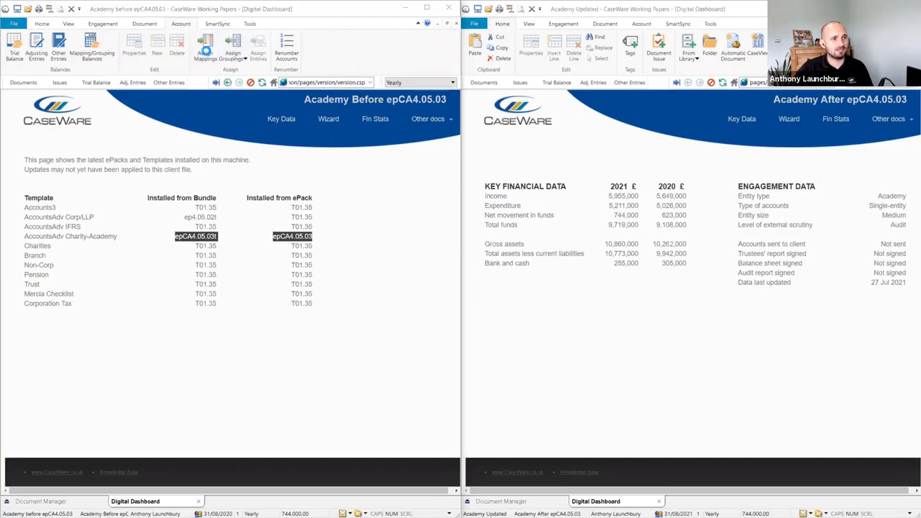
scroll(475, 279, down, 15)
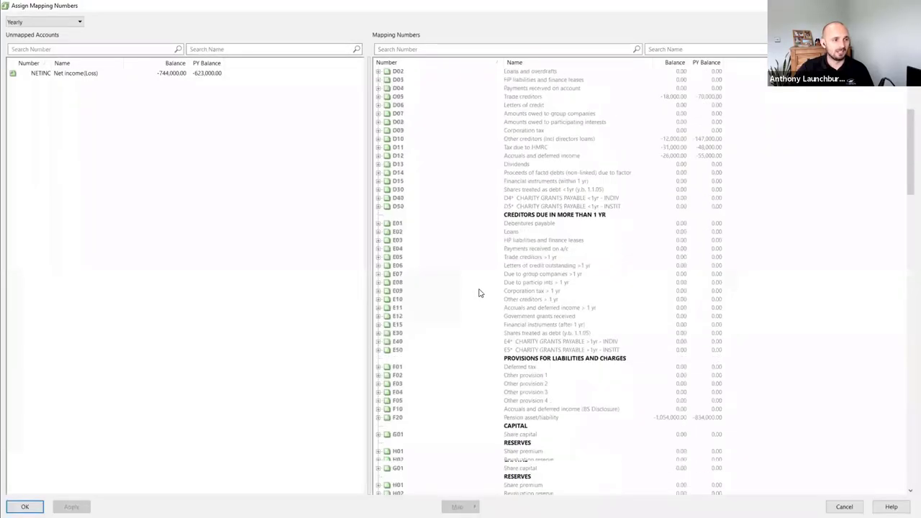
scroll(480, 293, down, 5)
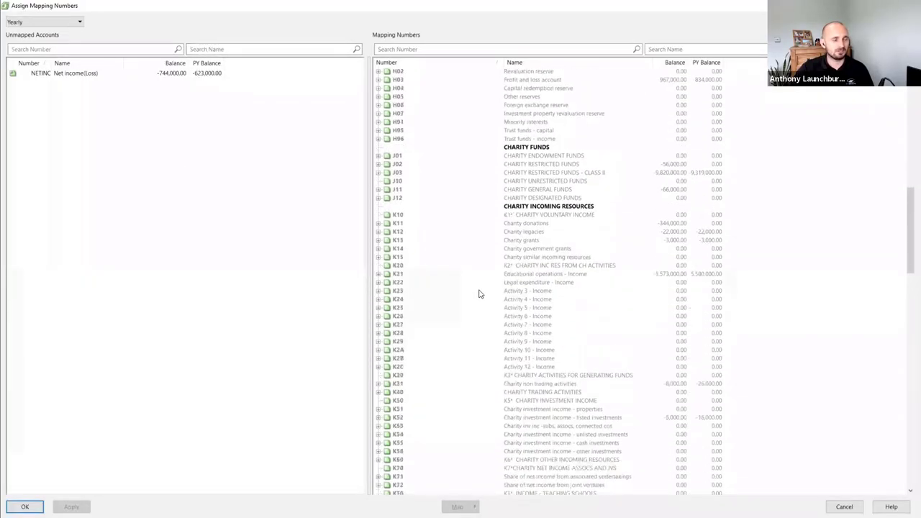
click(436, 282)
key(Up)
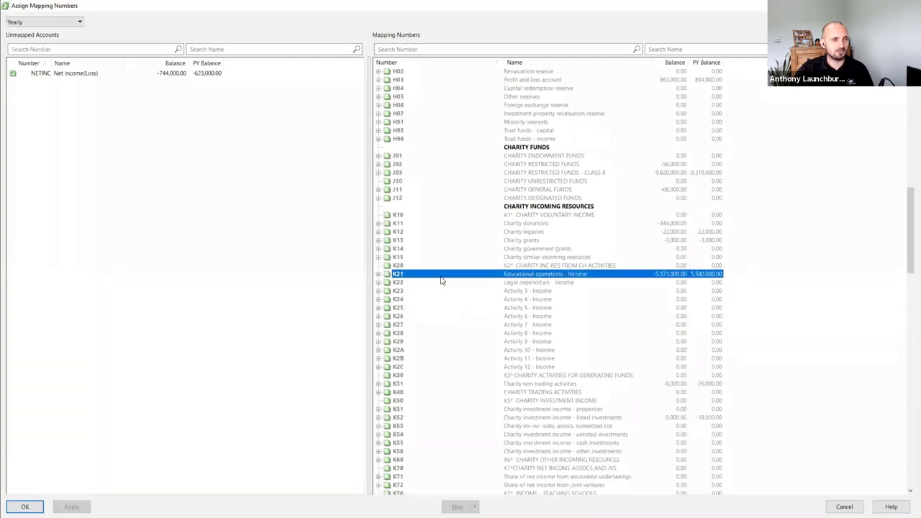
click(380, 275)
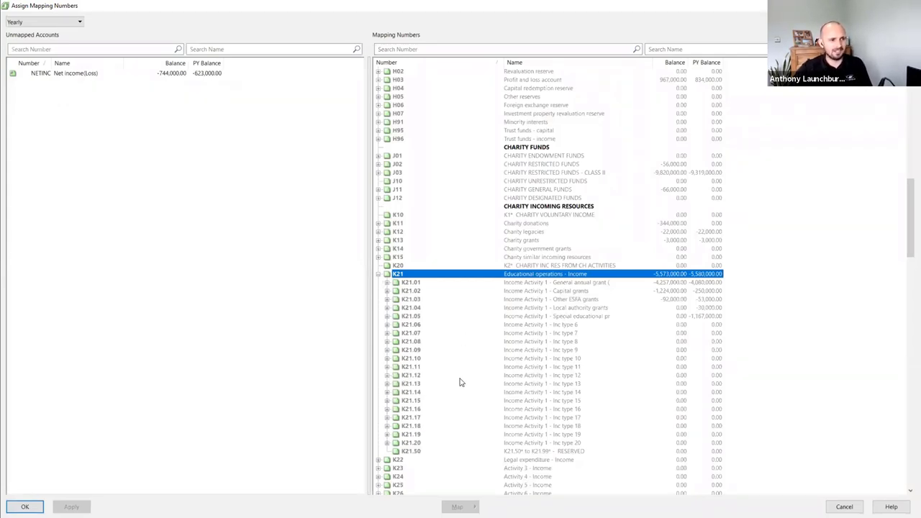
click(430, 287)
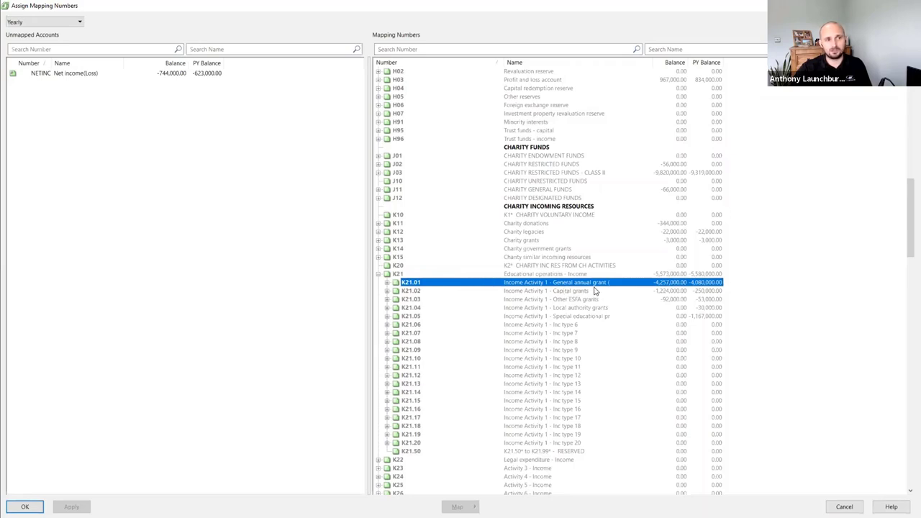
click(513, 446)
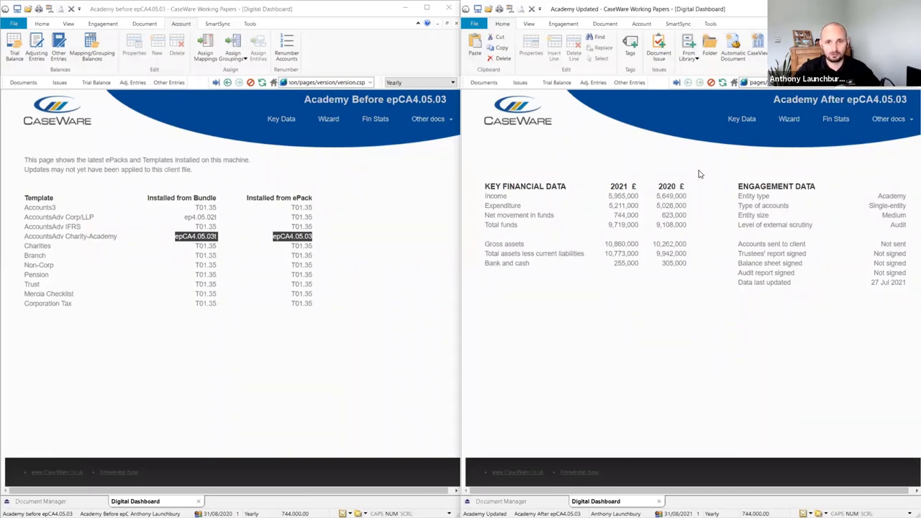
Open Assign Mapping Numbers in the Academy Updated file and expand K21 Educational operations - Income
click(646, 24)
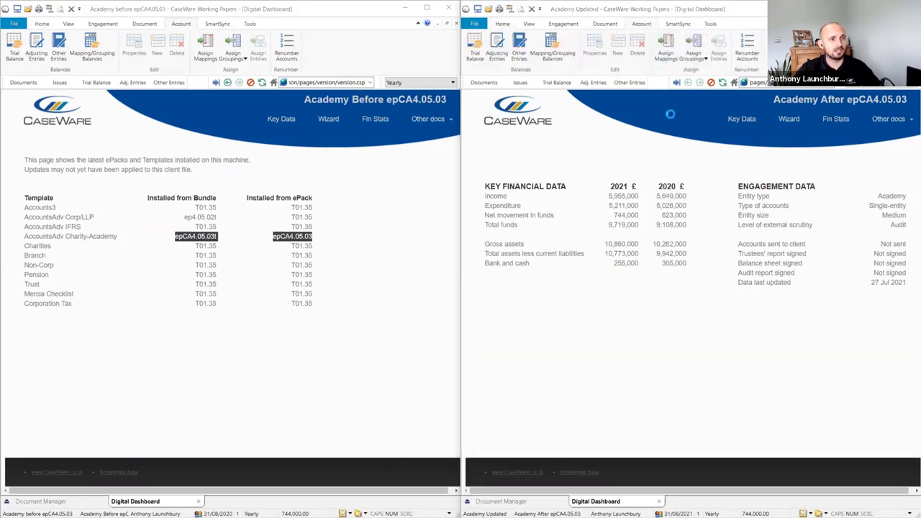
scroll(547, 292, down, 10)
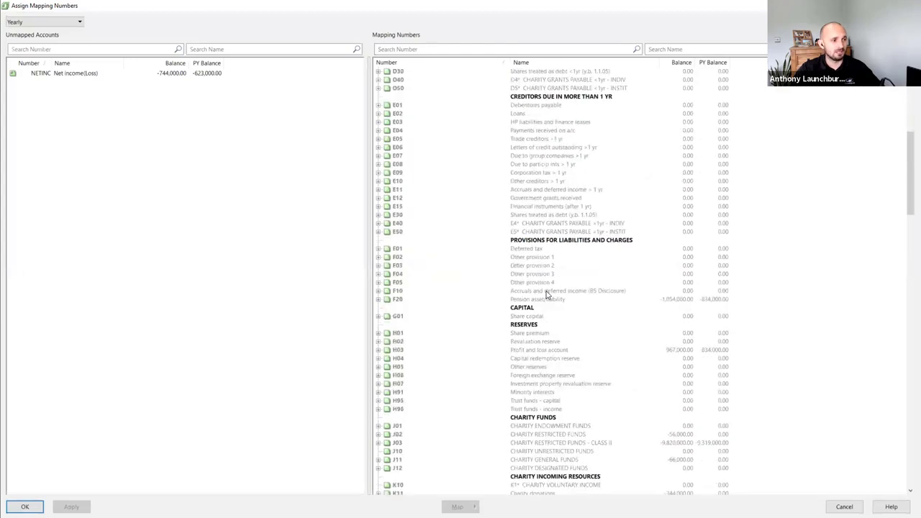
scroll(547, 295, down, 9)
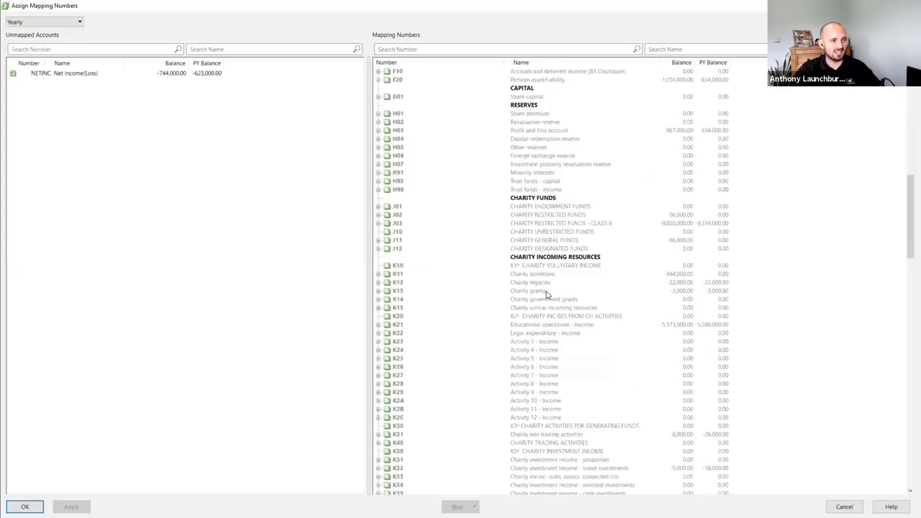
click(379, 325)
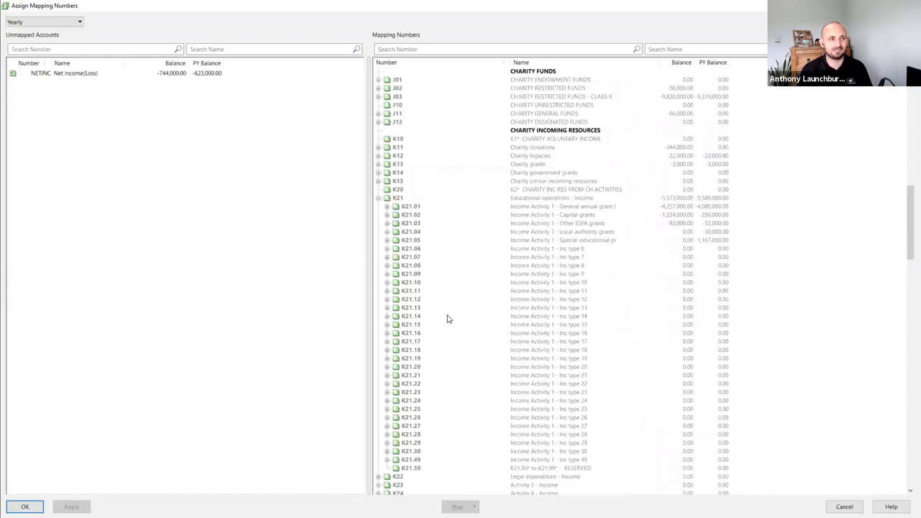
Examine the K21 mapping numbers from K21.21 to K21.30, K21.49 and the reserved K21.50, and the income groups following them
click(430, 369)
click(425, 378)
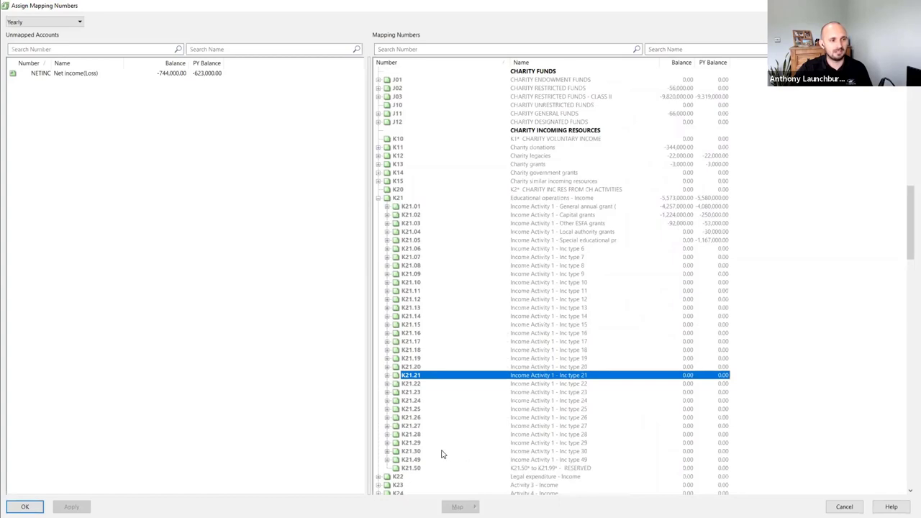
click(442, 452)
scroll(448, 459, down, 1)
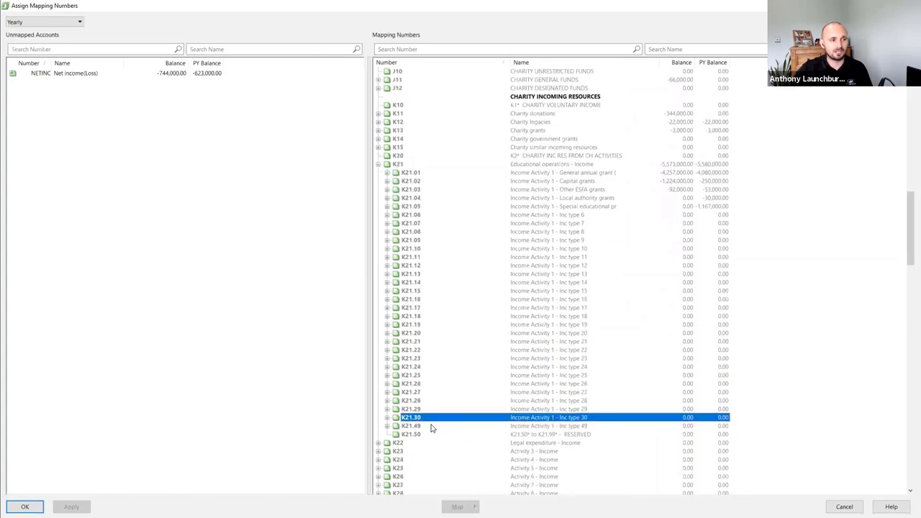
click(432, 428)
click(425, 436)
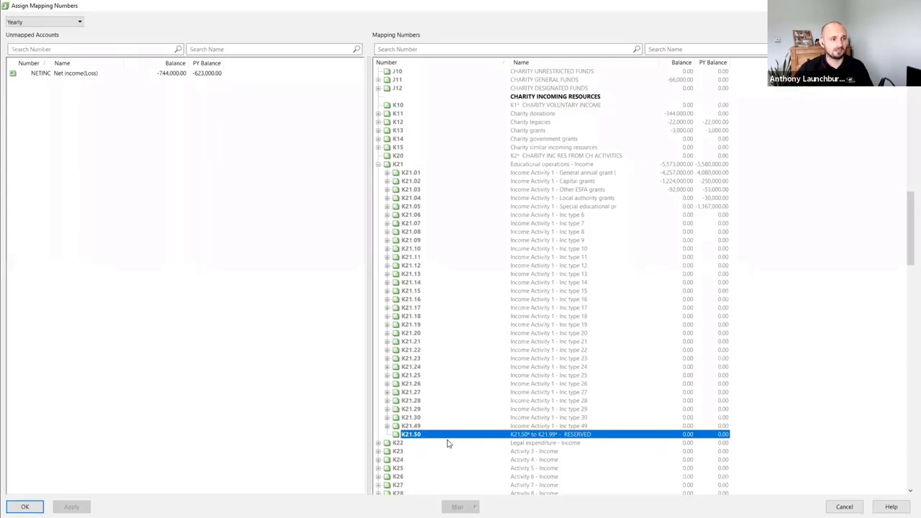
scroll(448, 441, down, 10)
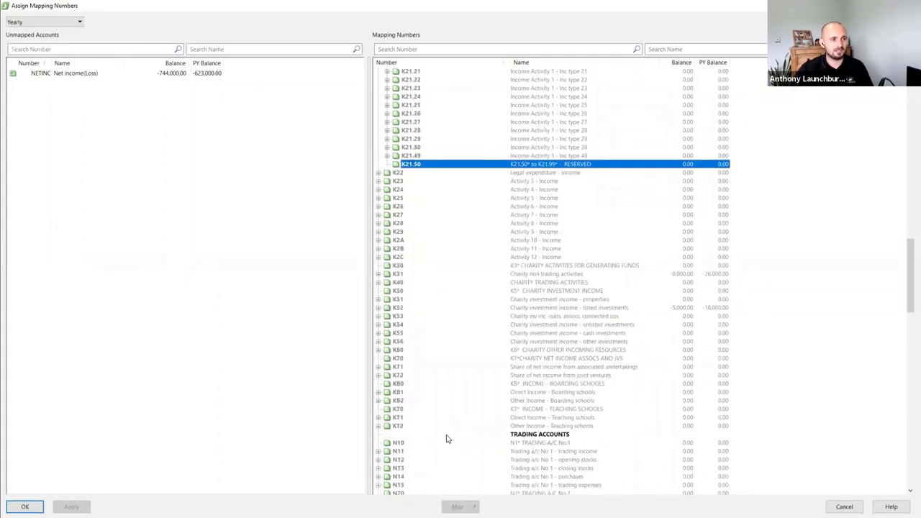
Highlight the boarding school income mapping numbers KB1 and KB2, and the boarding school expenditure numbers YB0 to YB2
click(422, 395)
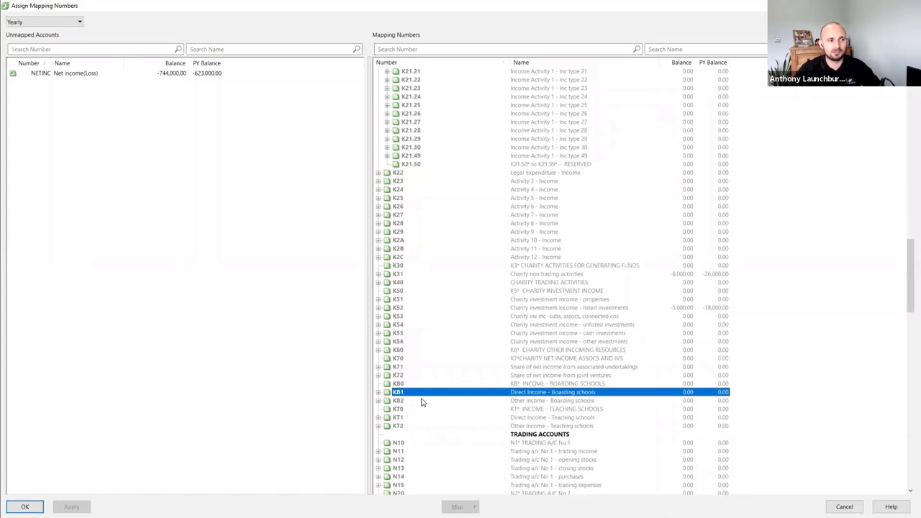
shift+click(413, 401)
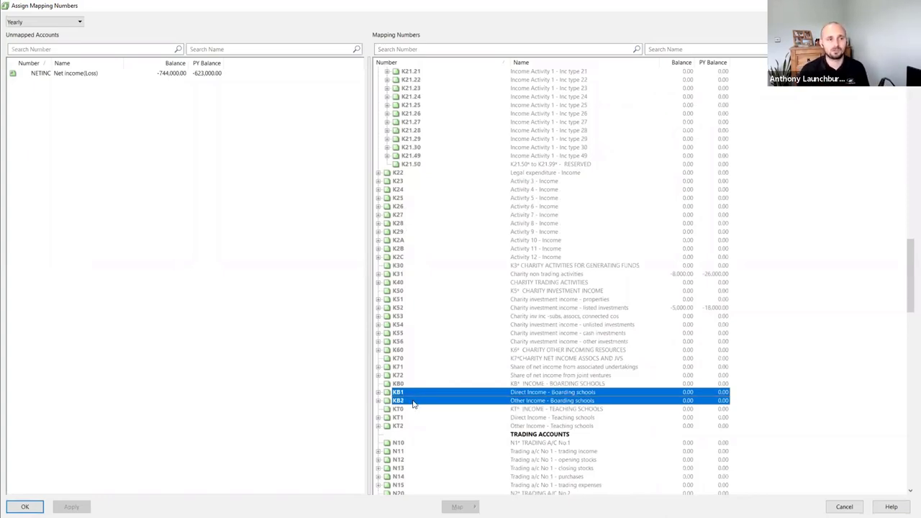
scroll(411, 414, down, 10)
scroll(410, 426, down, 17)
scroll(410, 428, down, 7)
scroll(411, 431, down, 6)
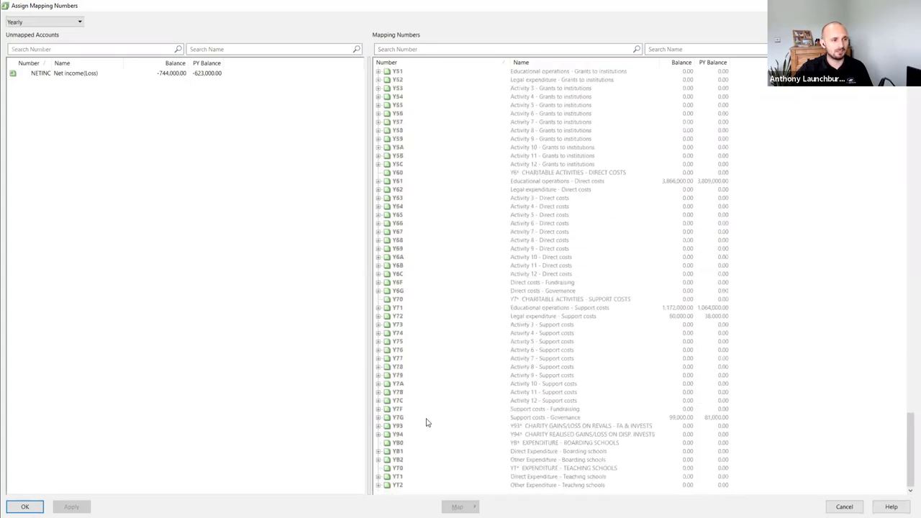
click(411, 442)
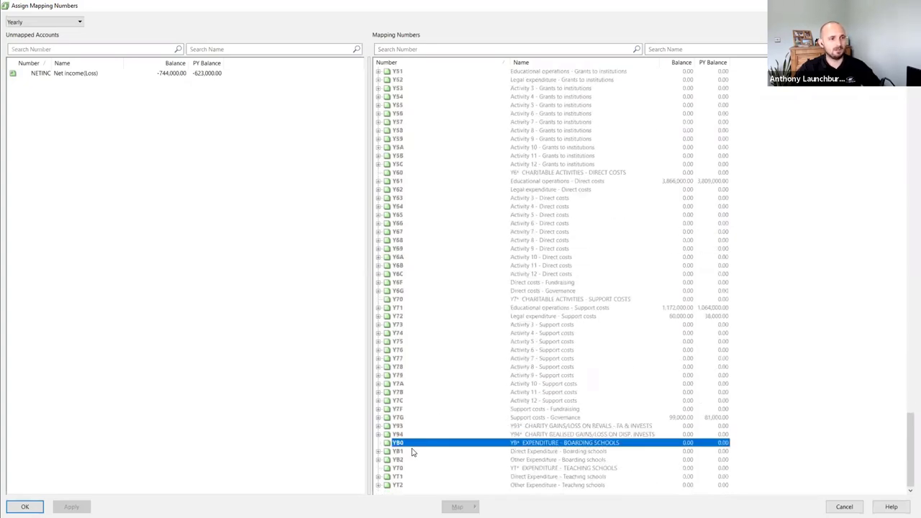
shift+click(412, 451)
shift+click(413, 459)
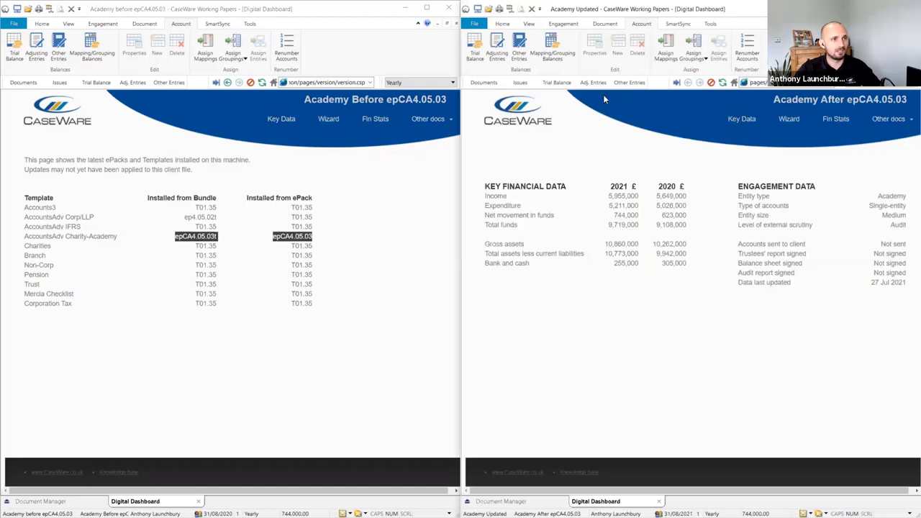
In the Academy Updated trial balance, remap the Gen annual grant - Restricted account to K21.21.00.02, Income Activity 1 - Inc type 21 - Restricted
click(554, 84)
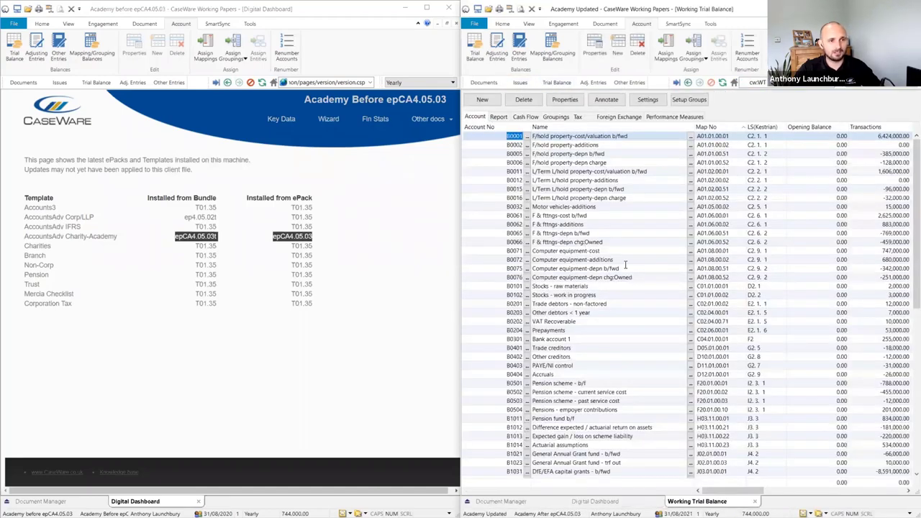
scroll(731, 321, down, 7)
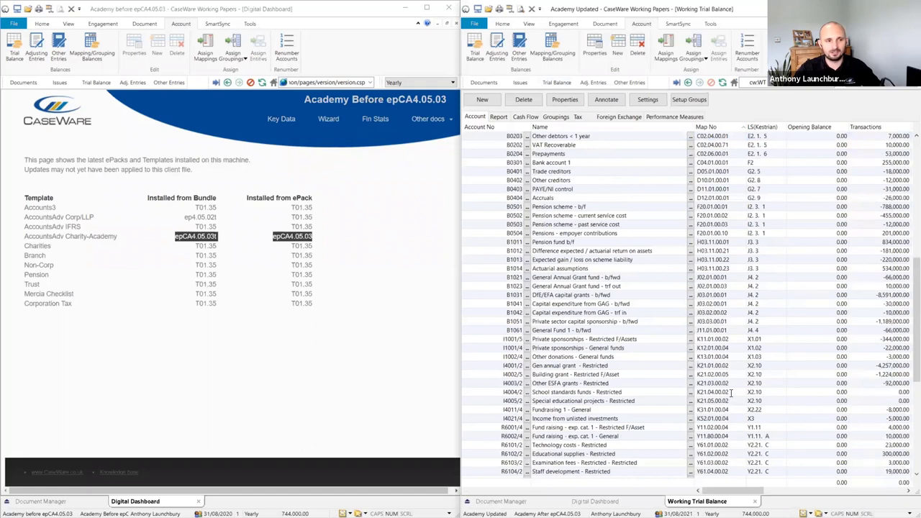
click(730, 366)
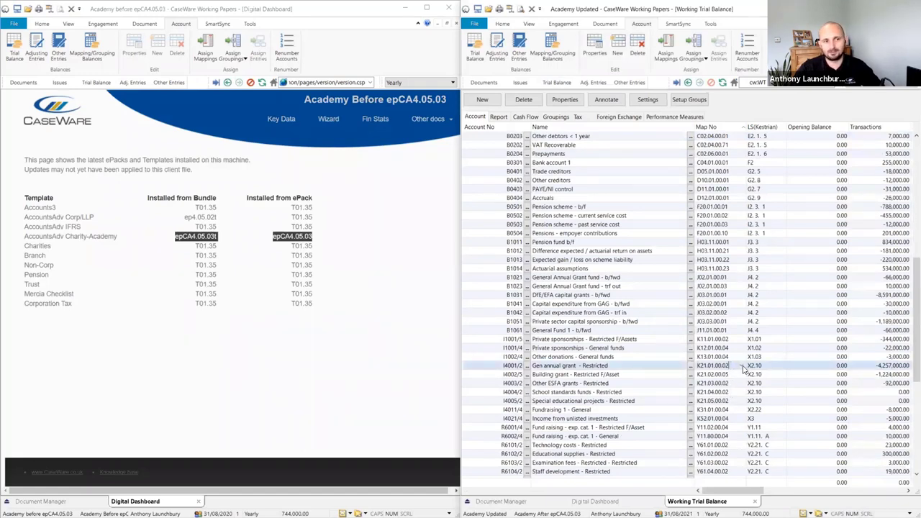
click(742, 367)
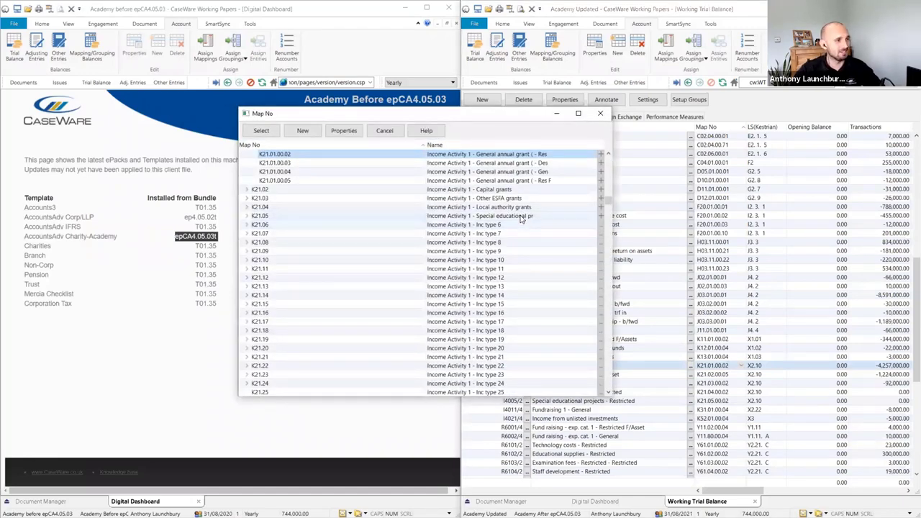
scroll(489, 255, down, 2)
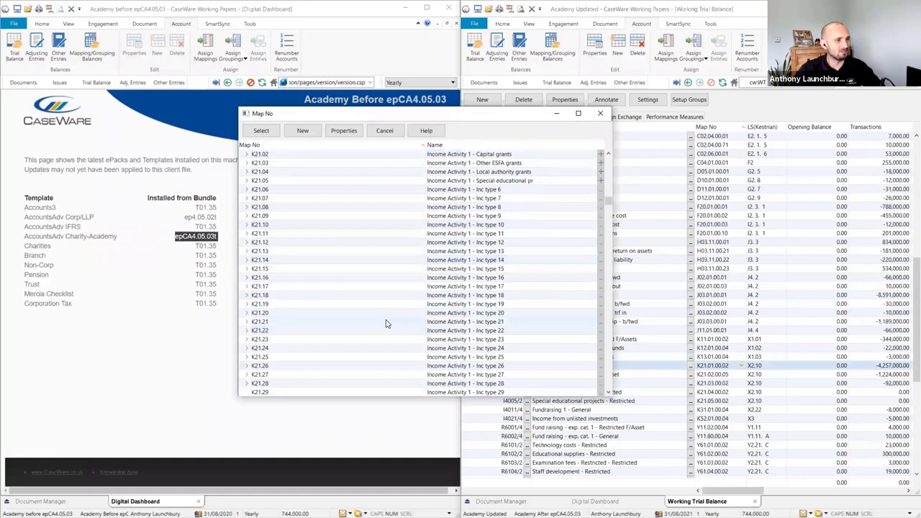
click(248, 322)
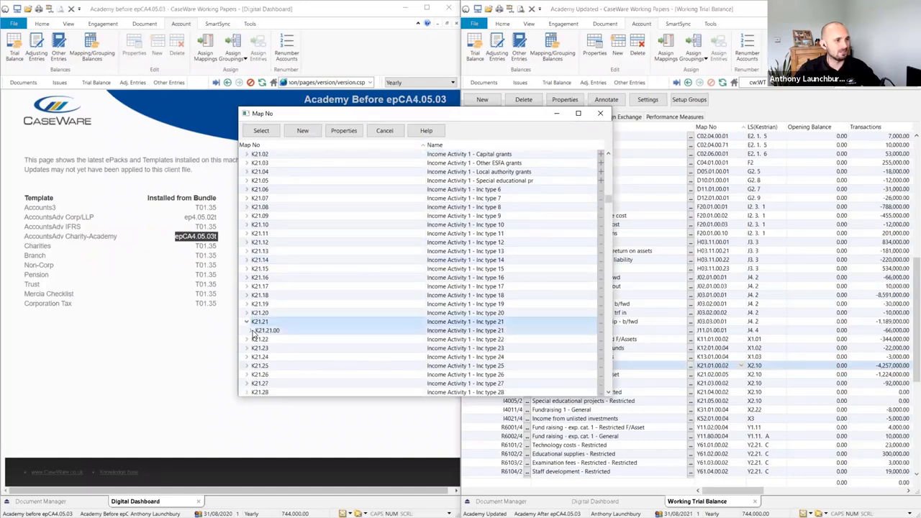
click(251, 330)
click(312, 342)
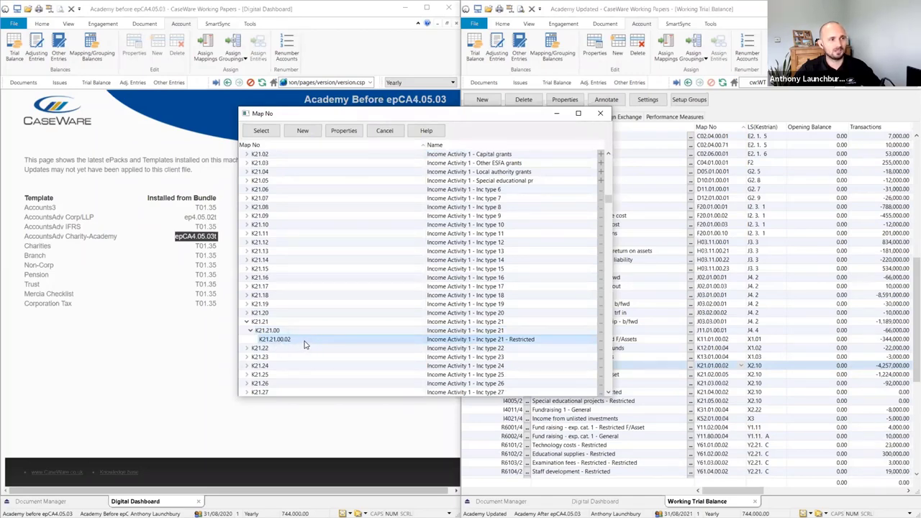
double_click(304, 345)
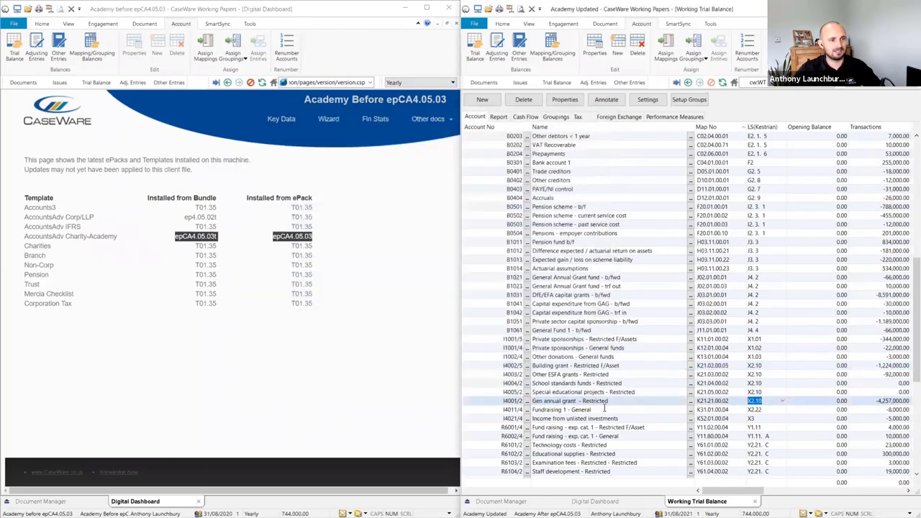
Reopen the Final Accounts preparation document, close the row configuration and examine the Inc type 21 row under Other Government grants, closing the document when done
click(484, 82)
double_click(525, 131)
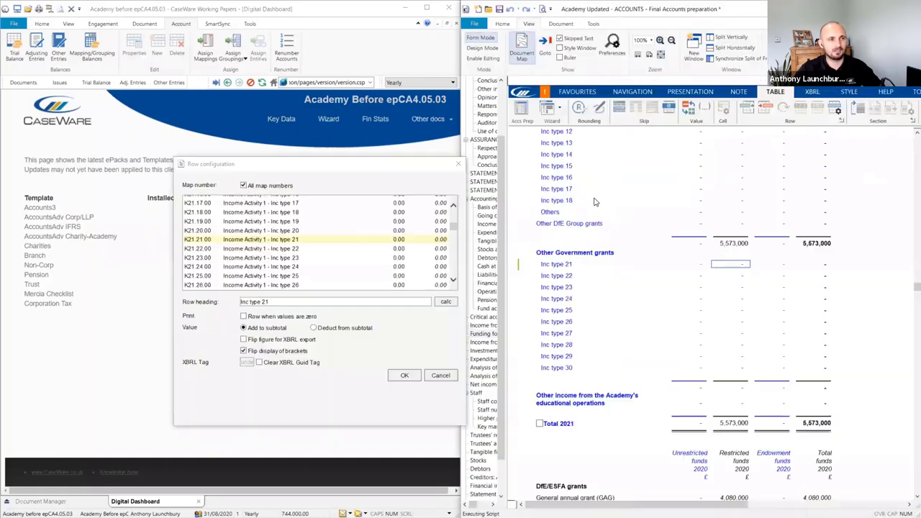
click(403, 375)
click(695, 265)
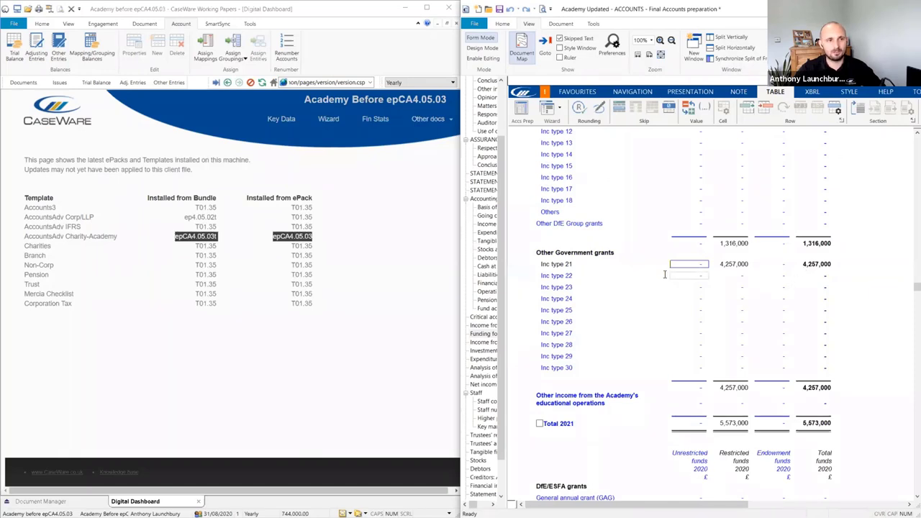
mouse_move(720, 294)
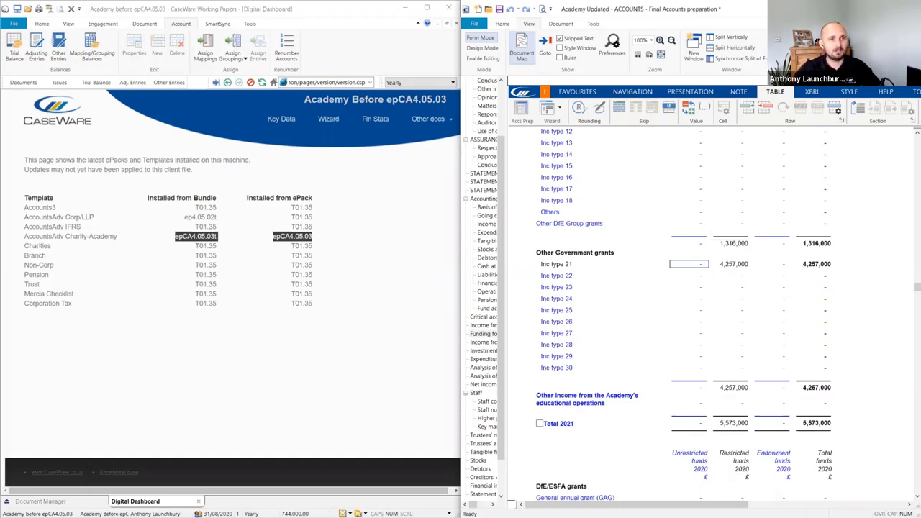
key(alt+F4)
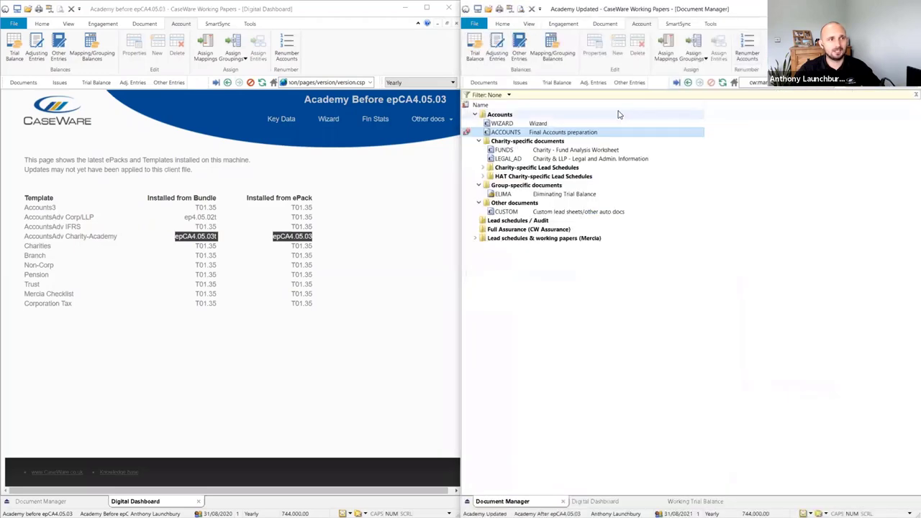
In the trial balance, map the Gen annual grant - Restricted account back to K21.01.00.02 under General annual grant
click(557, 82)
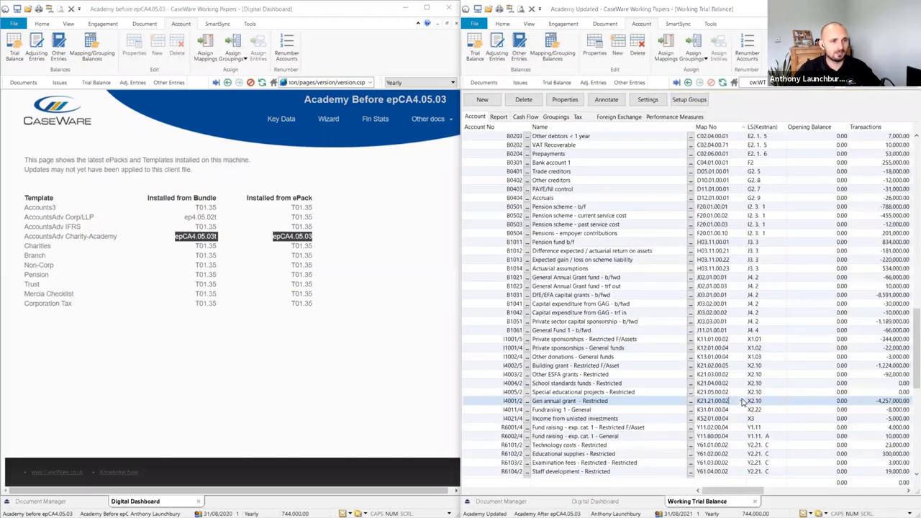
click(741, 401)
scroll(344, 228, up, 9)
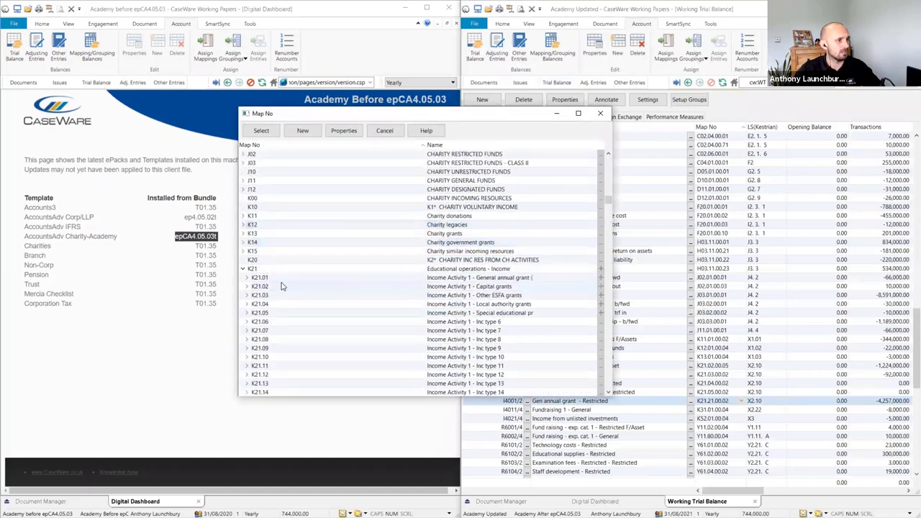
click(284, 278)
click(247, 277)
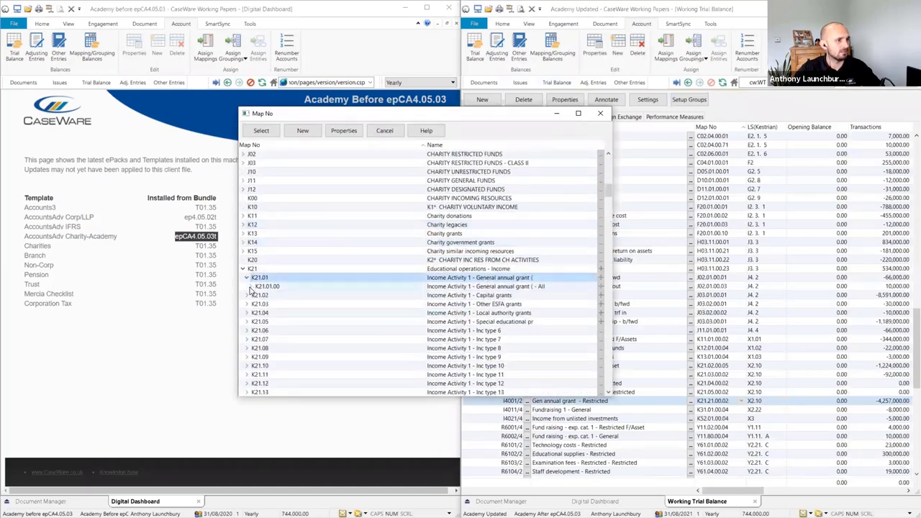
click(250, 287)
click(265, 304)
double_click(265, 303)
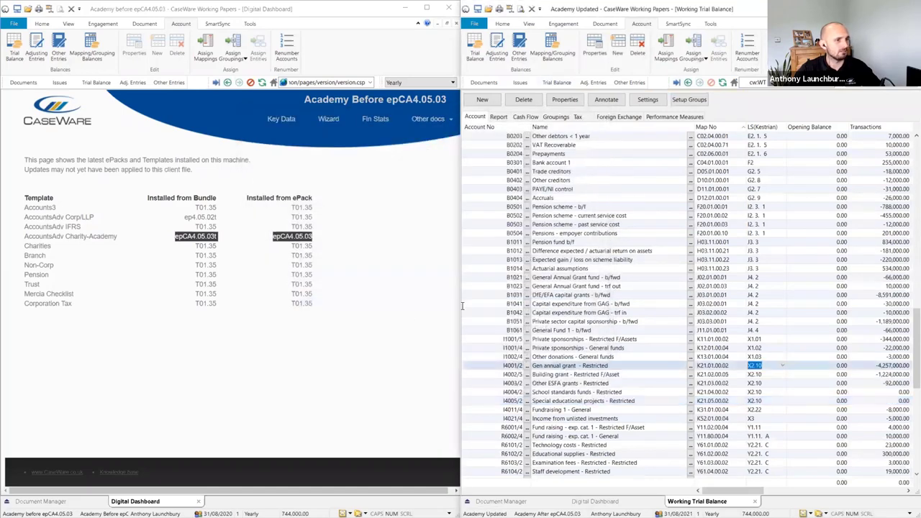
click(676, 374)
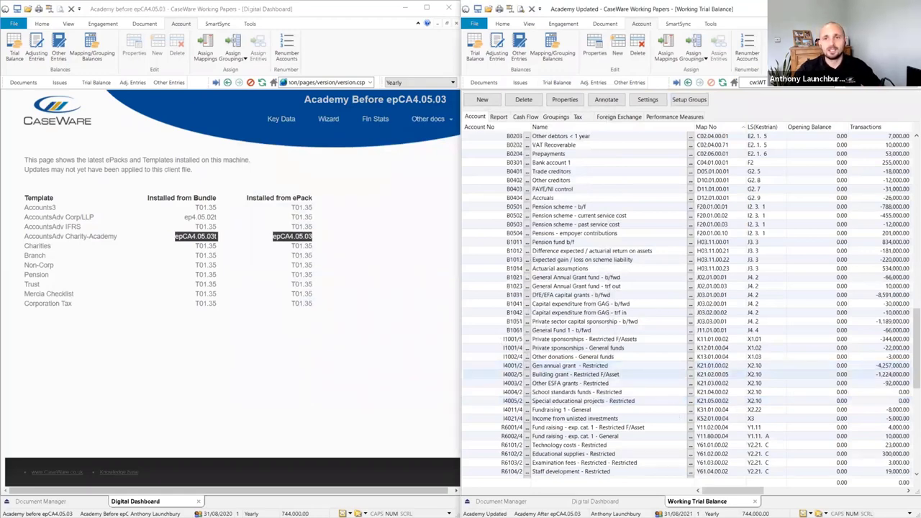
key(alt+Tab)
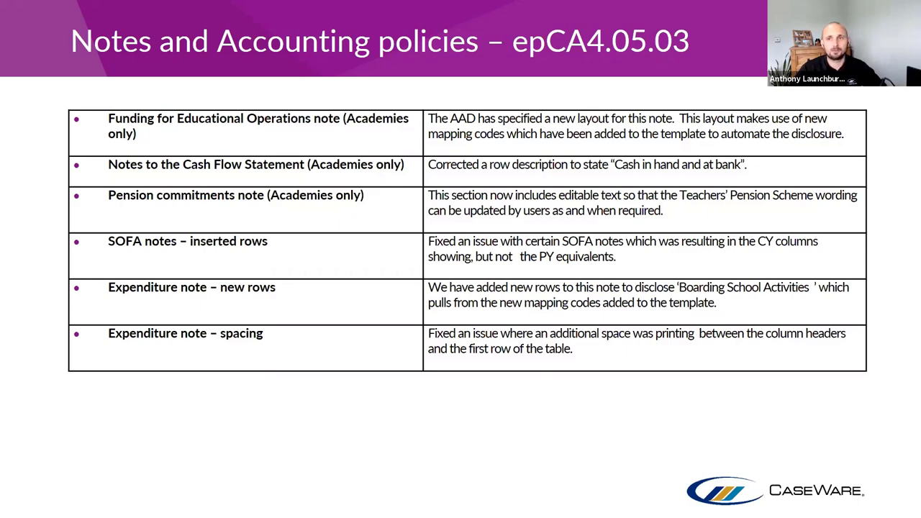
key(alt+Tab)
click(773, 226)
click(692, 264)
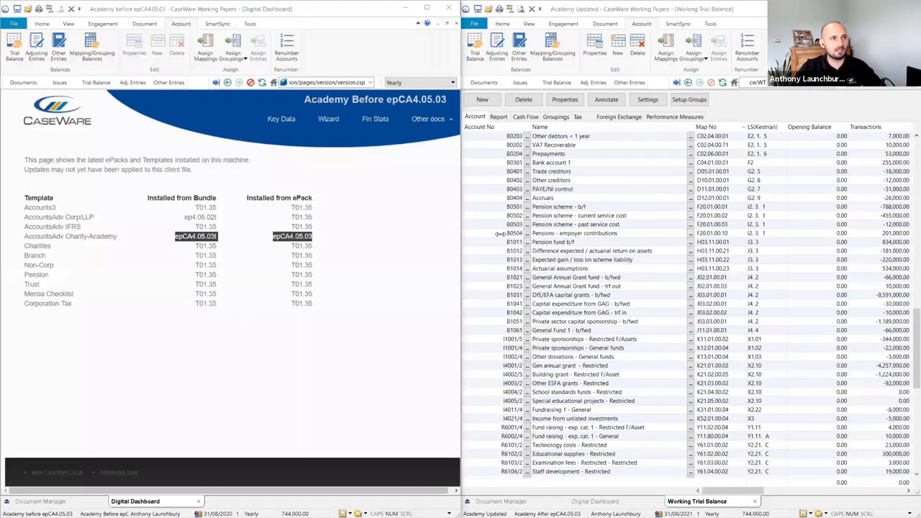
In the before-update accounts, request the Funding for educational operations section update, and review the Knowledge Library Update list with all sections deselected before closing it
click(374, 118)
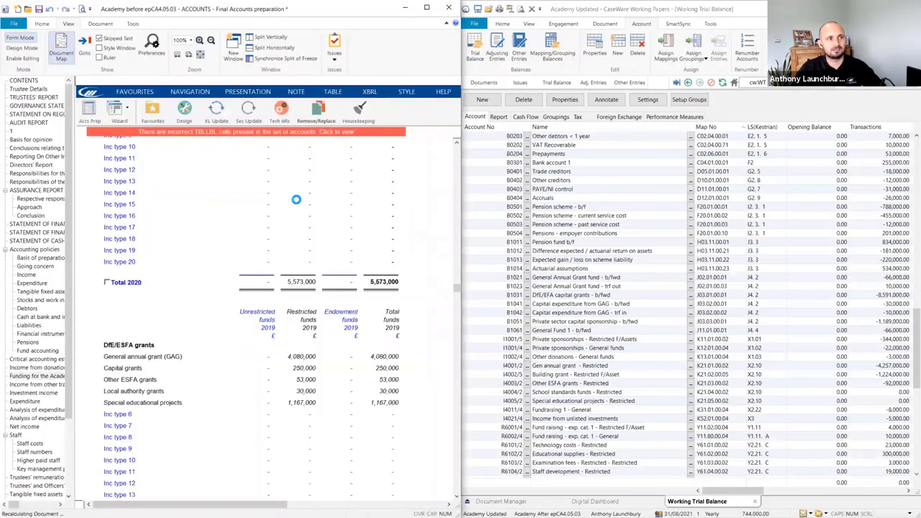
click(246, 108)
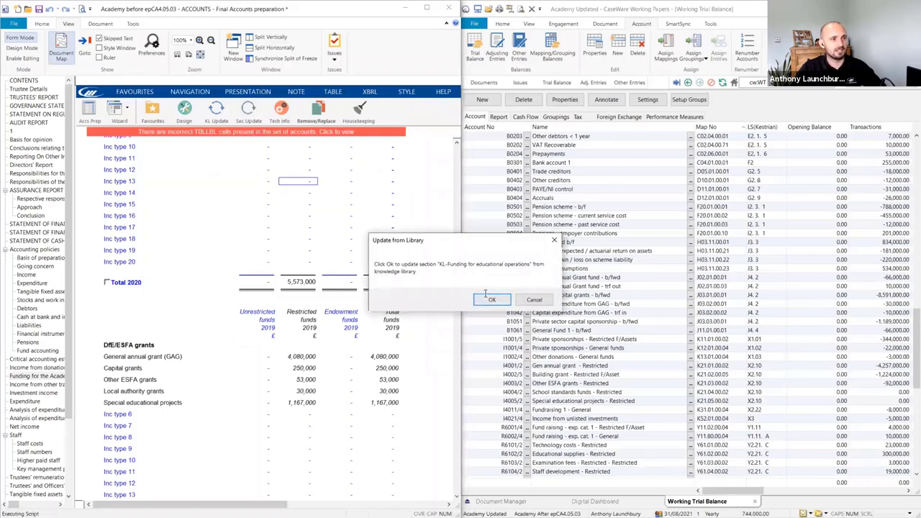
click(489, 300)
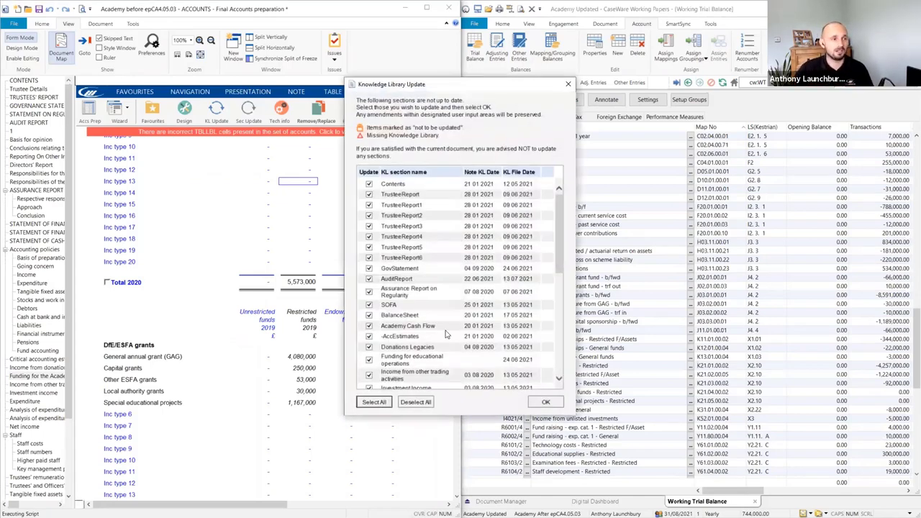
click(415, 401)
scroll(420, 347, down, 2)
scroll(419, 347, down, 4)
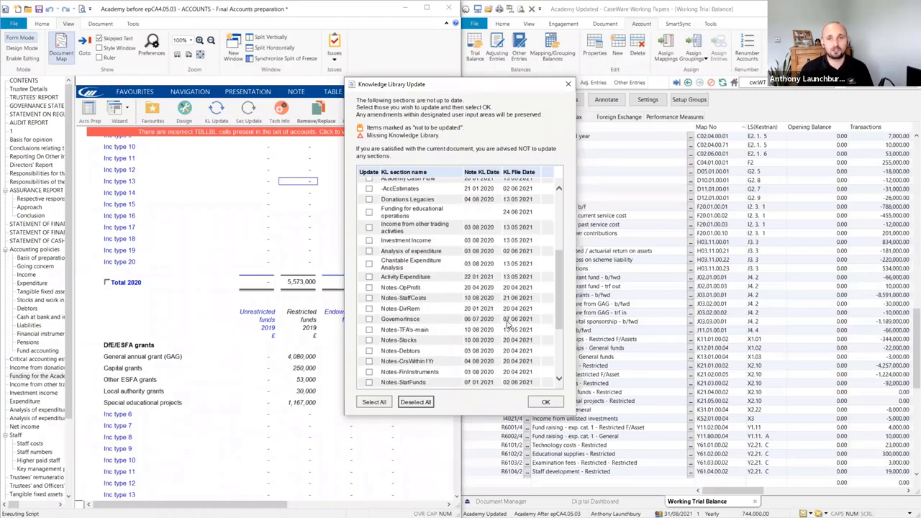
click(567, 84)
key(alt+Tab)
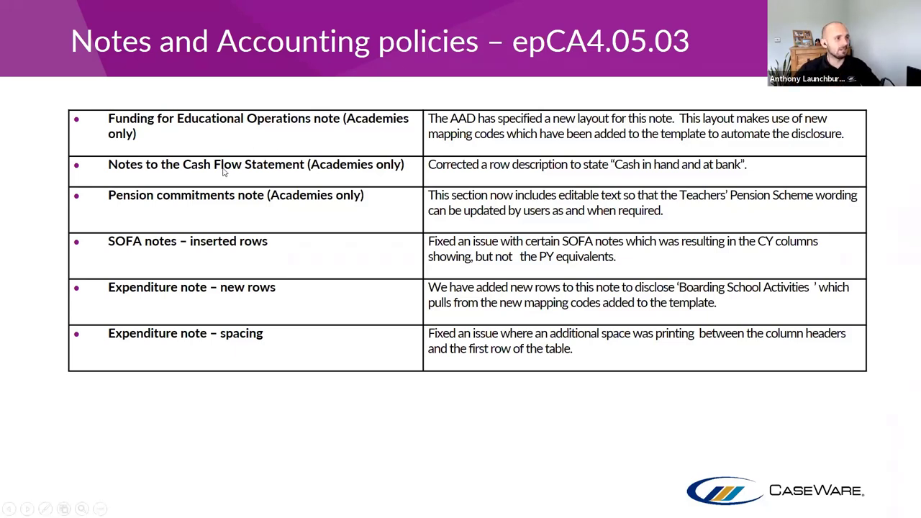
click(173, 346)
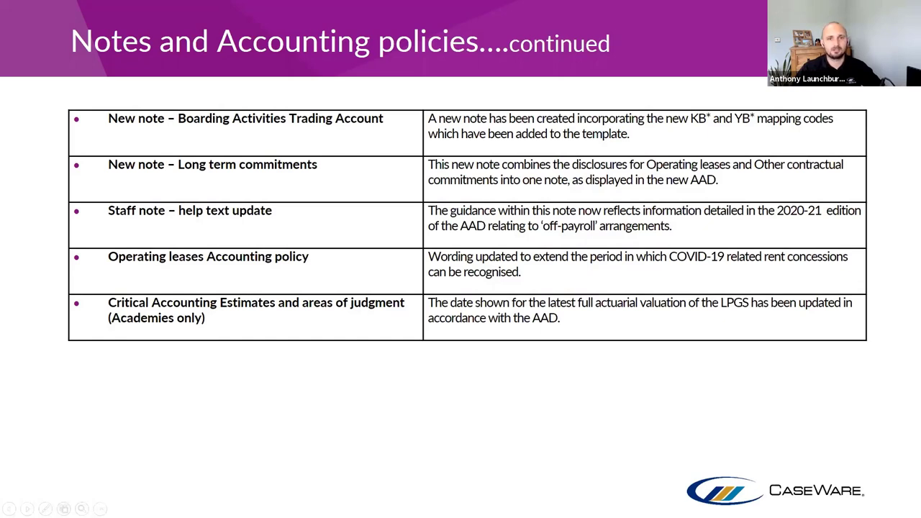
Return to the updated accounts, widen the document map and locate the Operating leases policy within Accounting policies
key(alt+Tab)
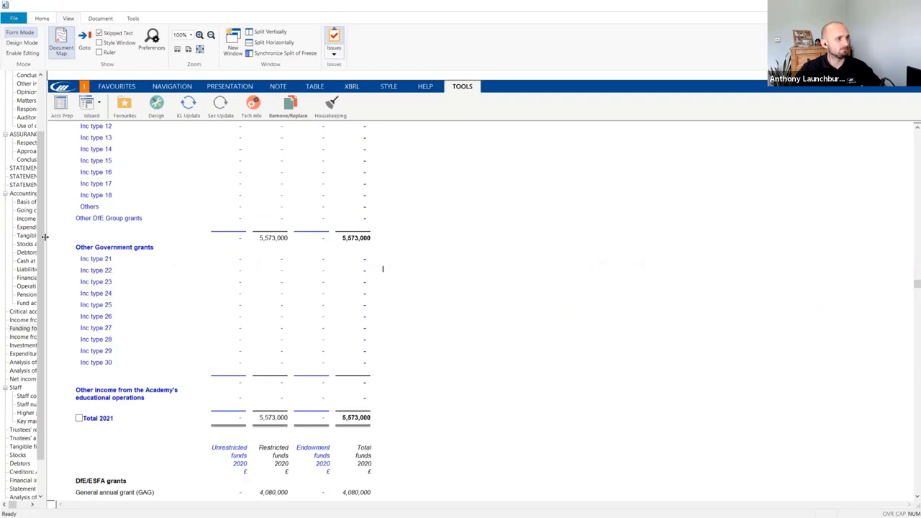
drag(44, 237, 135, 237)
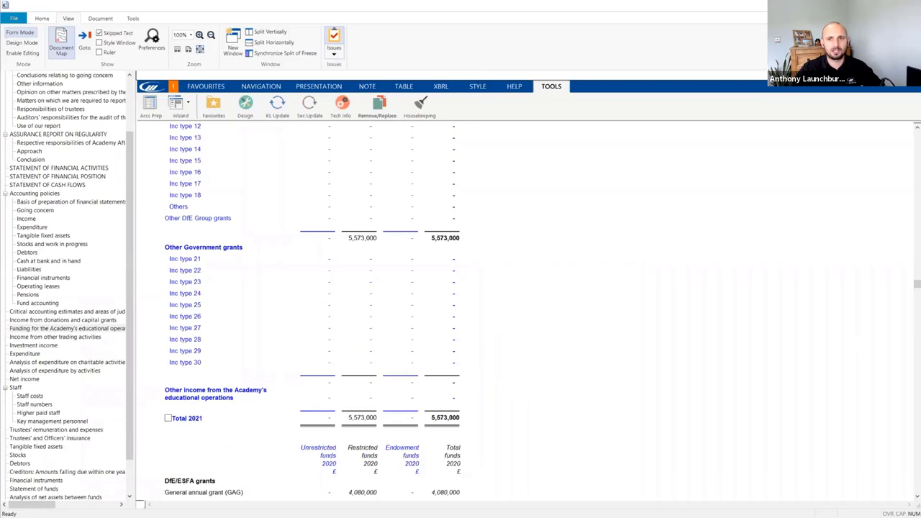
click(471, 268)
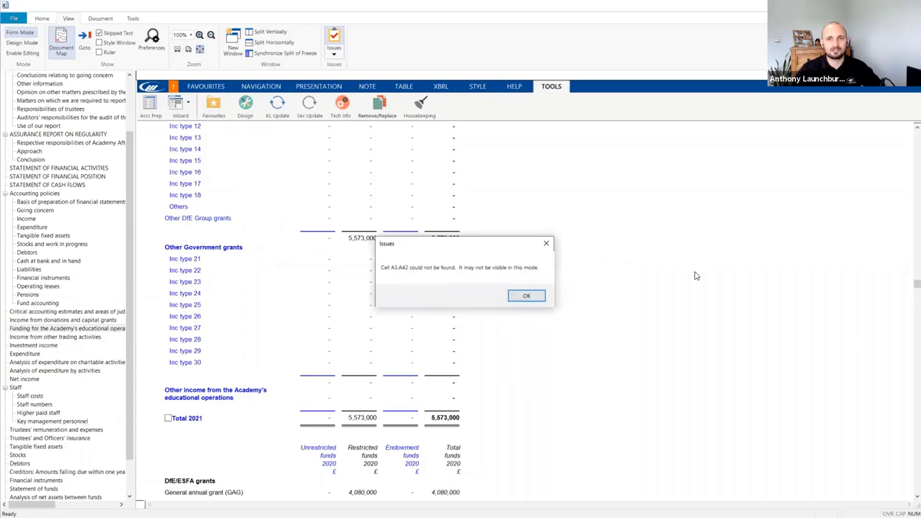
click(526, 295)
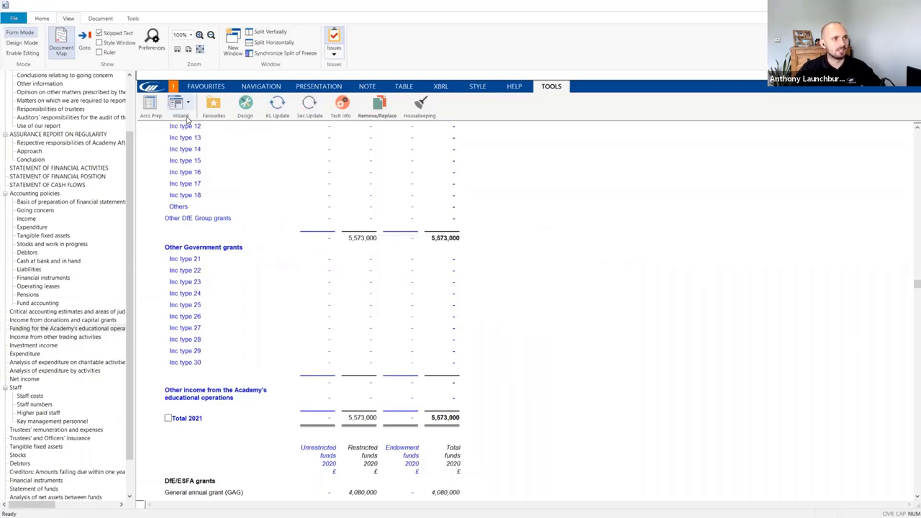
scroll(130, 279, down, 2)
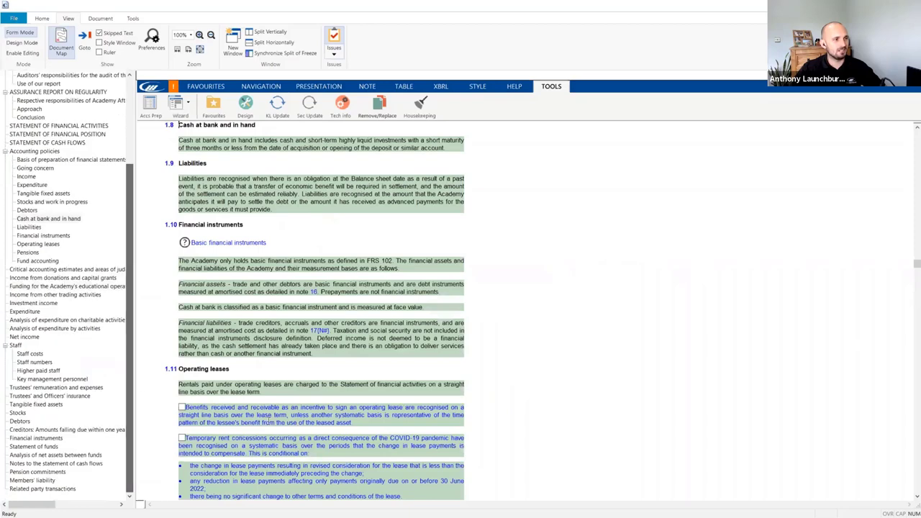
Open the accounts preparation table and examine the Boarding schools trading account row, including its disclosure override options
scroll(225, 462, down, 5)
click(151, 106)
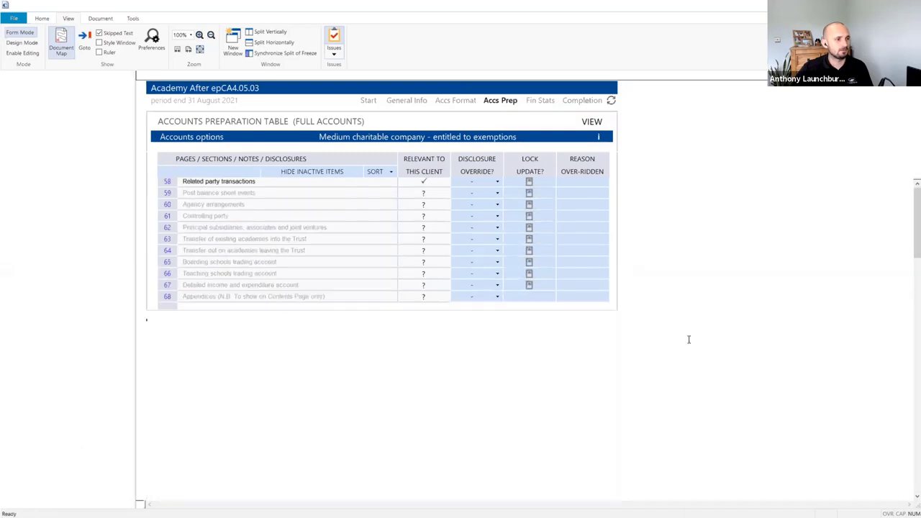
scroll(594, 350, up, 5)
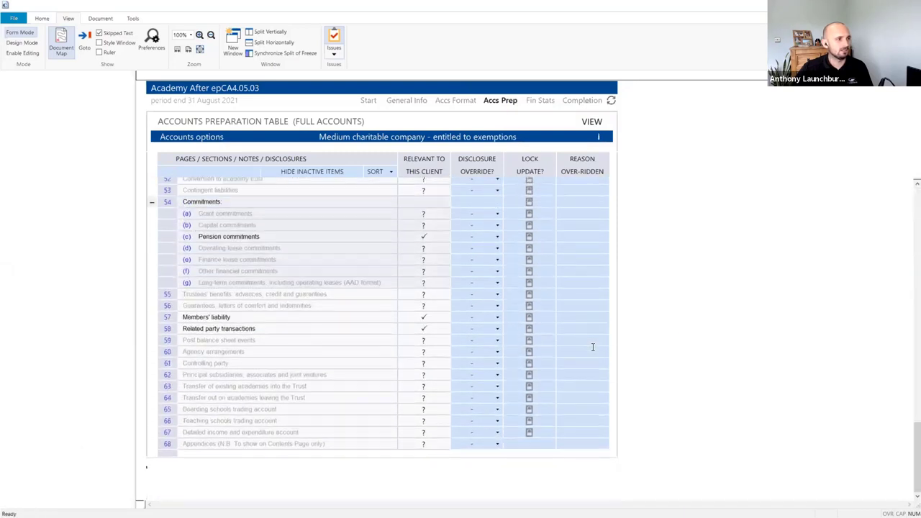
scroll(593, 346, up, 1)
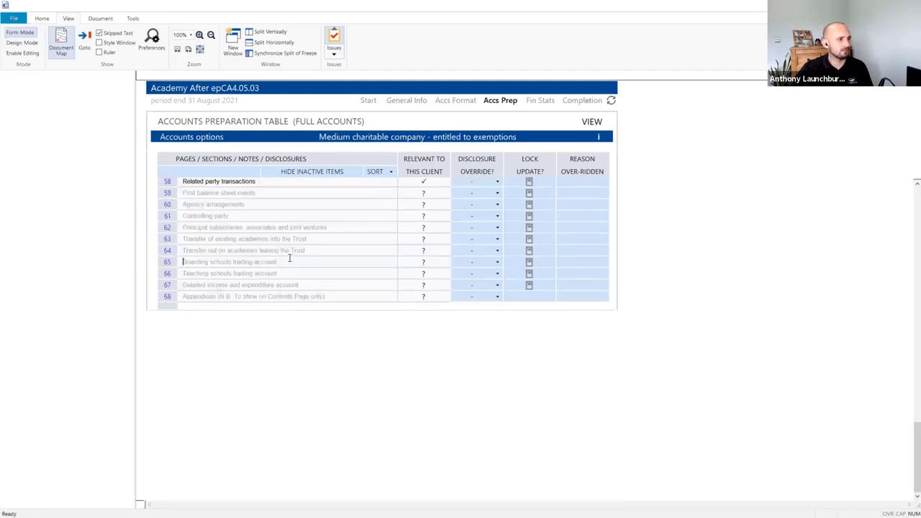
click(275, 264)
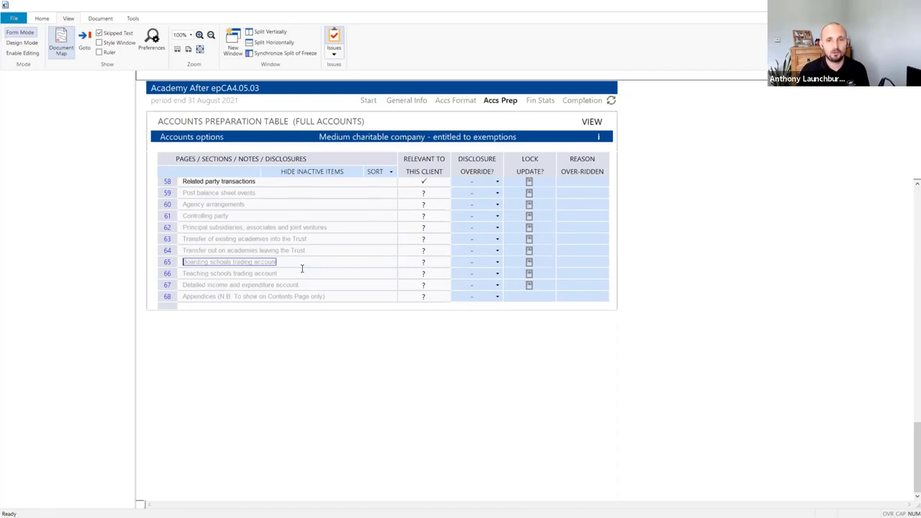
click(423, 263)
click(480, 264)
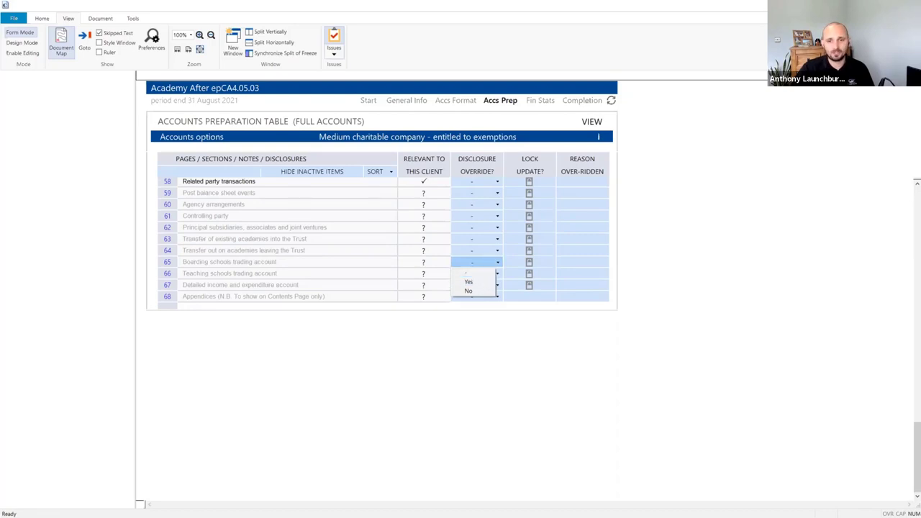
In the updated trial balance, map the Gen annual grant - Restricted account to KB1.10.00.02 under Direct Income - Boarding schools
key(alt+Tab)
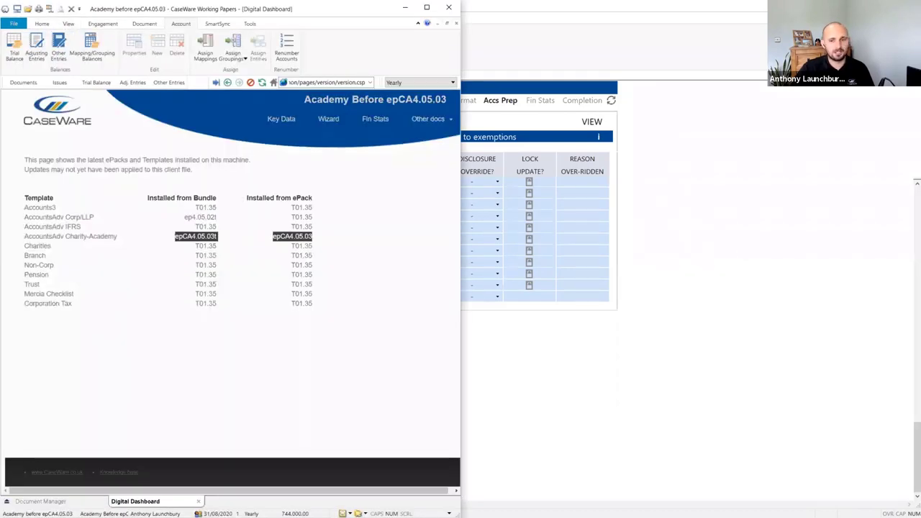
key(alt+Tab)
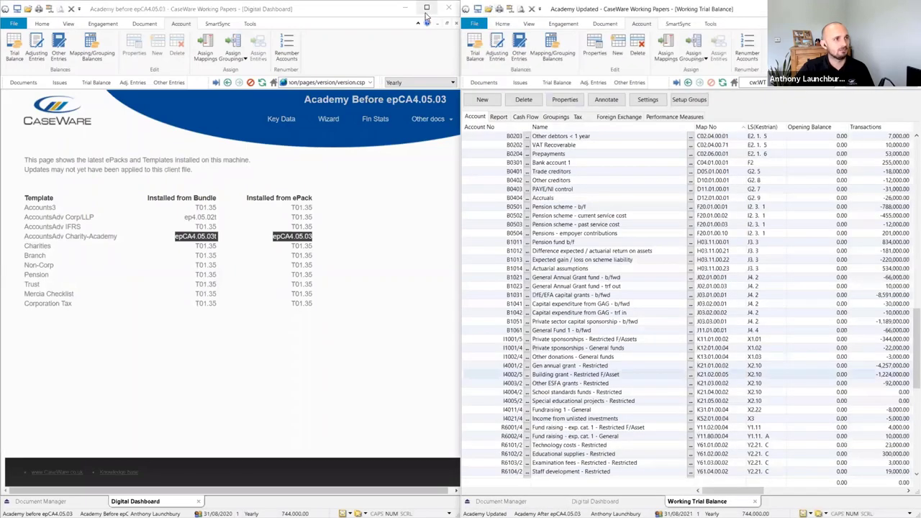
click(405, 7)
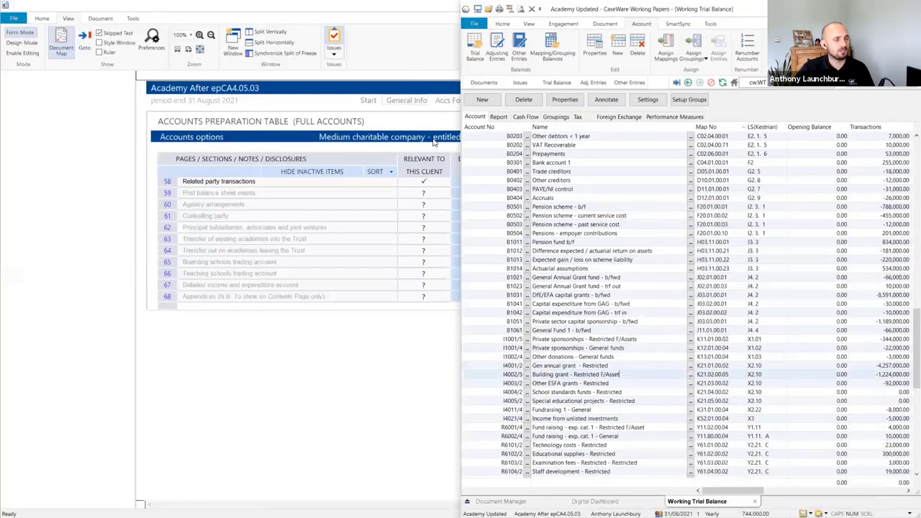
click(741, 367)
click(742, 368)
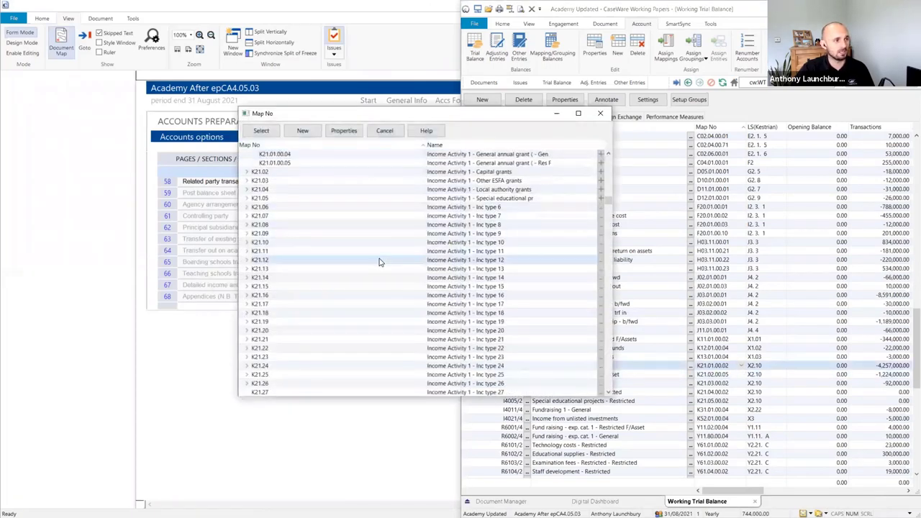
scroll(332, 294, down, 20)
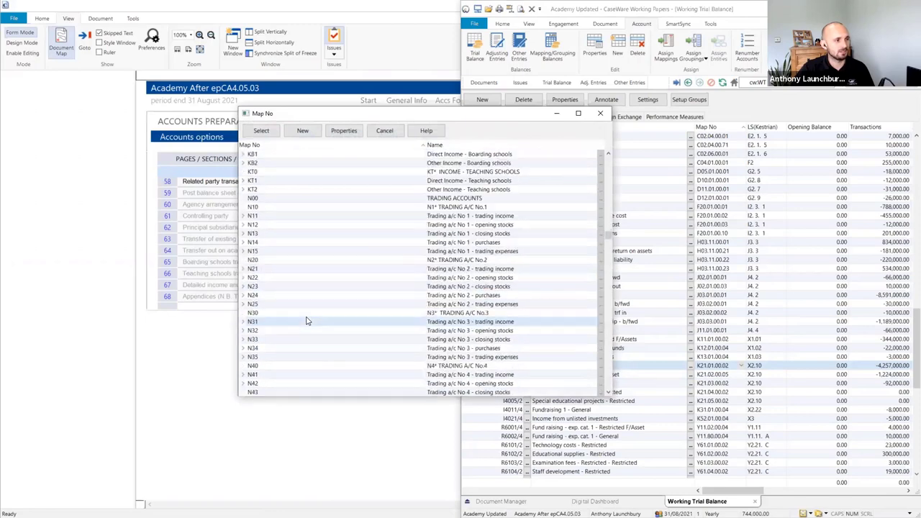
scroll(303, 324, up, 15)
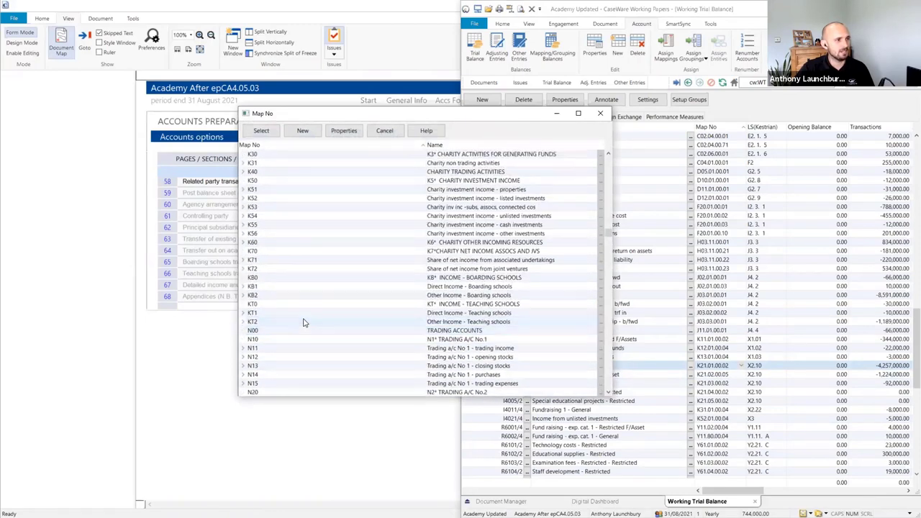
click(244, 287)
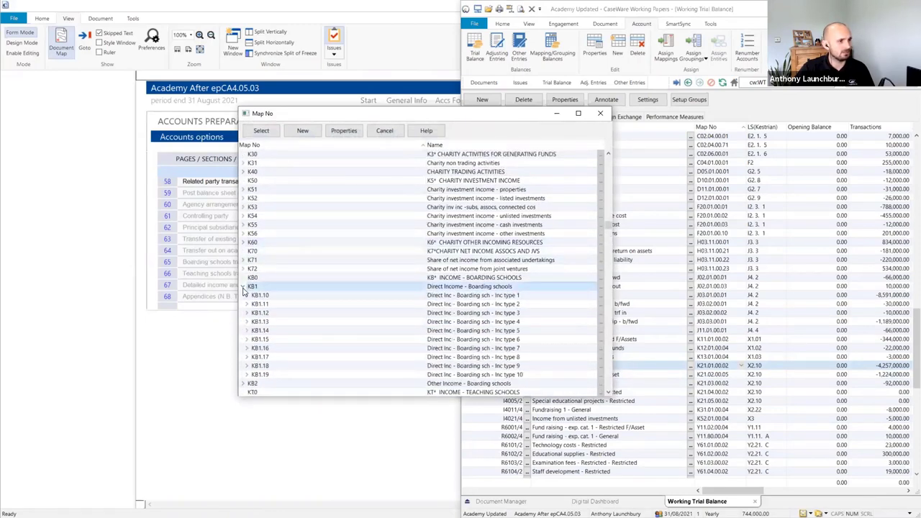
click(246, 295)
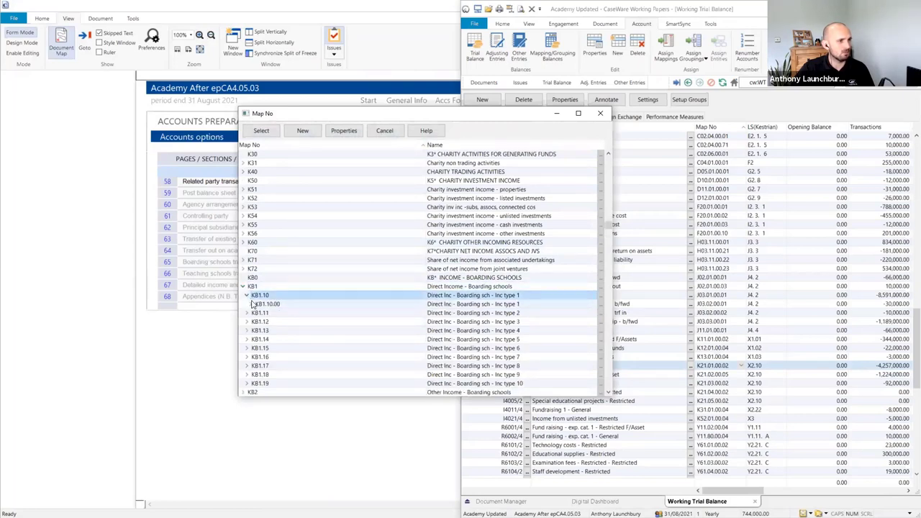
click(251, 303)
click(274, 322)
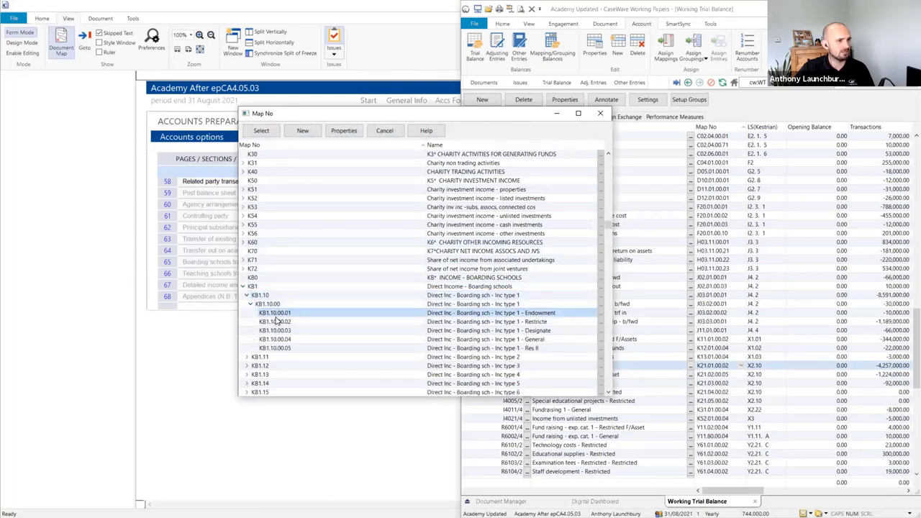
double_click(274, 322)
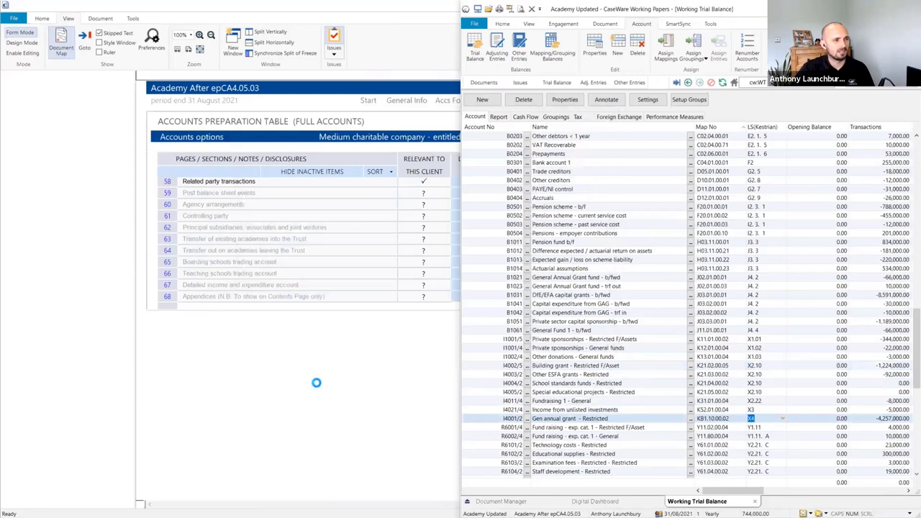
Return to the accounts preparation table, open the Boarding schools trading account note and review its direct and other income rows
click(415, 374)
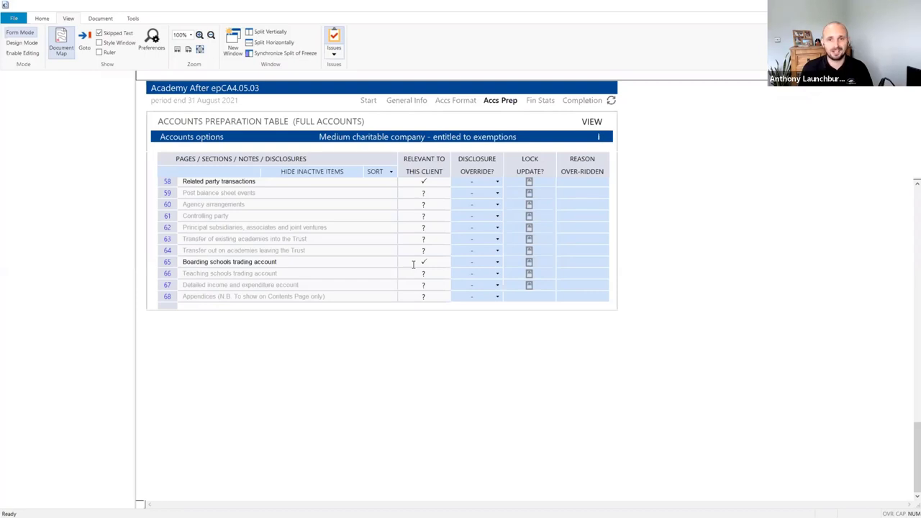
click(252, 262)
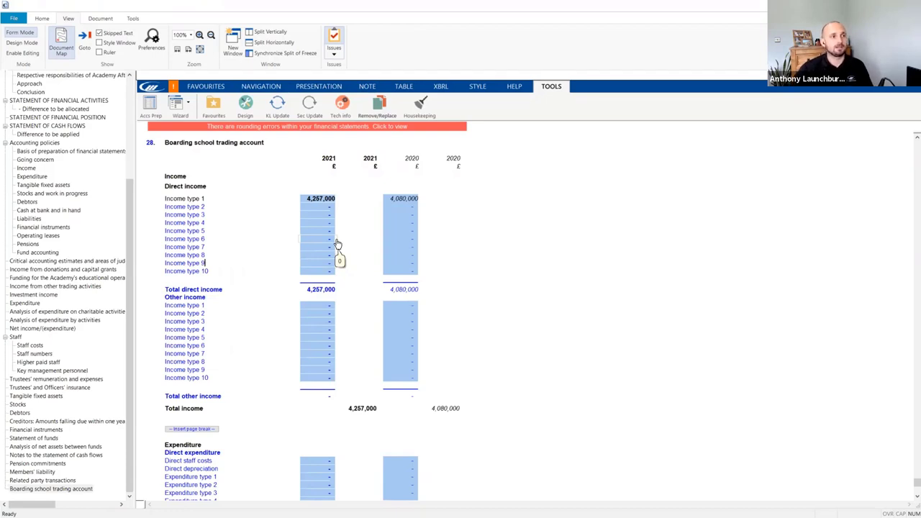
scroll(349, 349, down, 1)
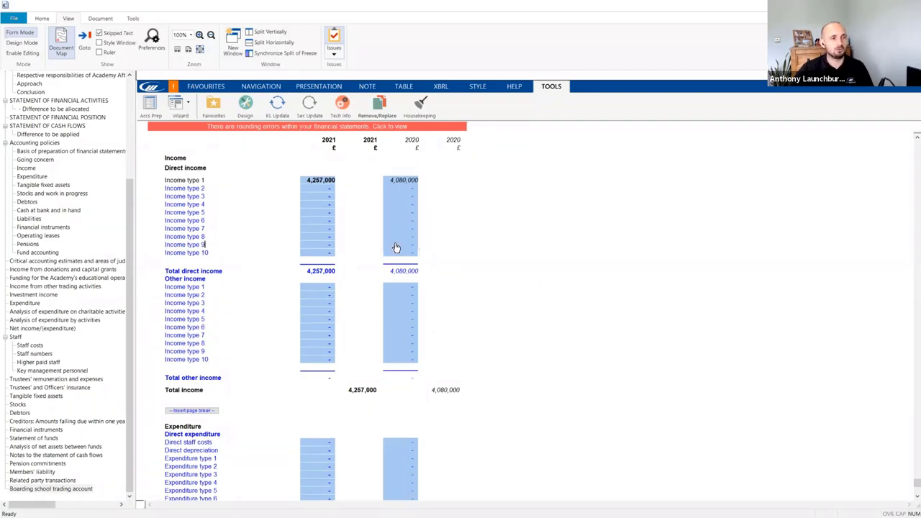
Examine the row configuration for Income type 3 under Direct income, moving the dialog clear of the note before closing it
click(318, 198)
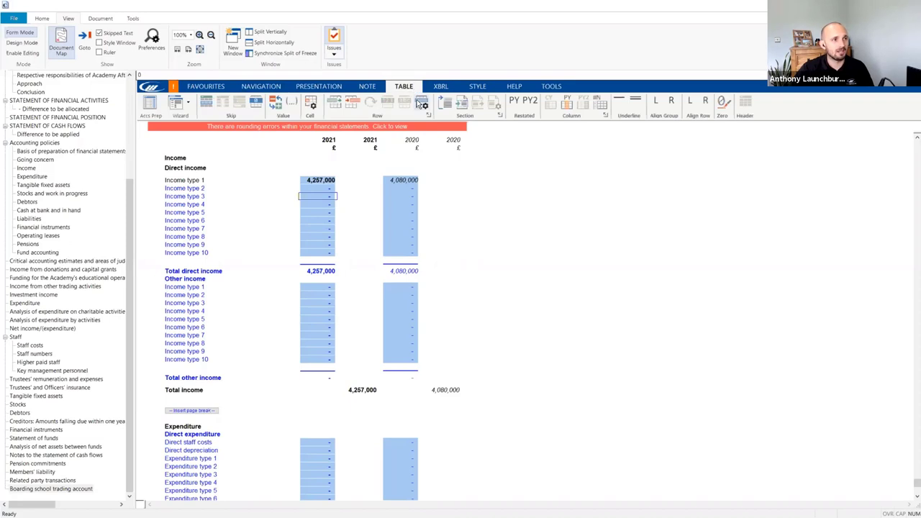
click(421, 105)
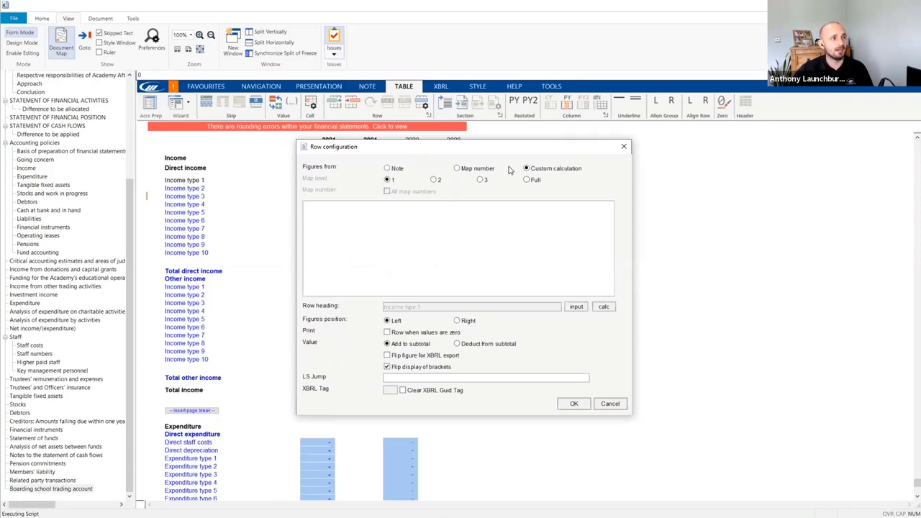
drag(465, 150, 675, 153)
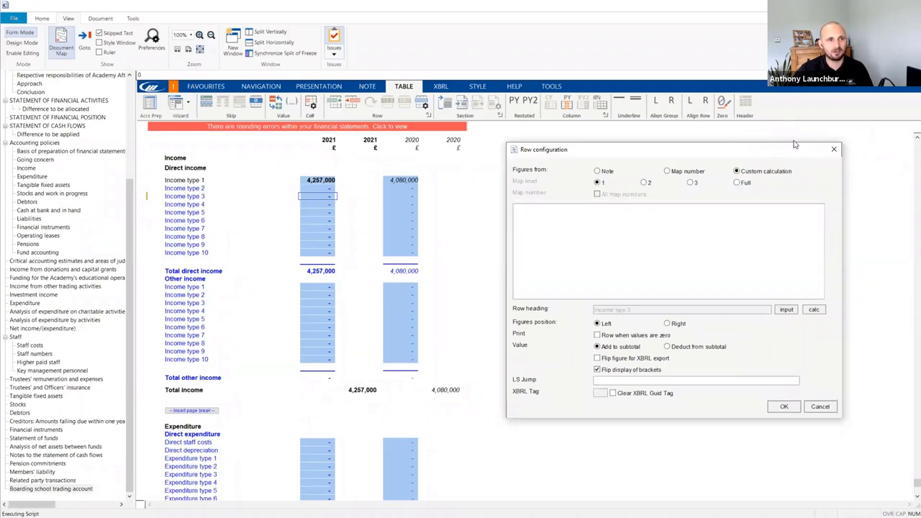
click(834, 151)
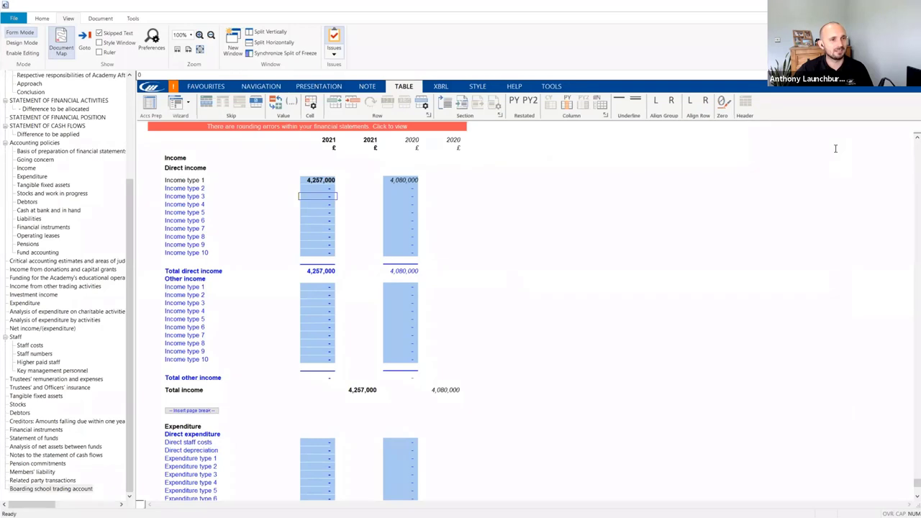
Open the row cell configuration for Income type 3 and examine the year code and map number in its current year formula
click(311, 105)
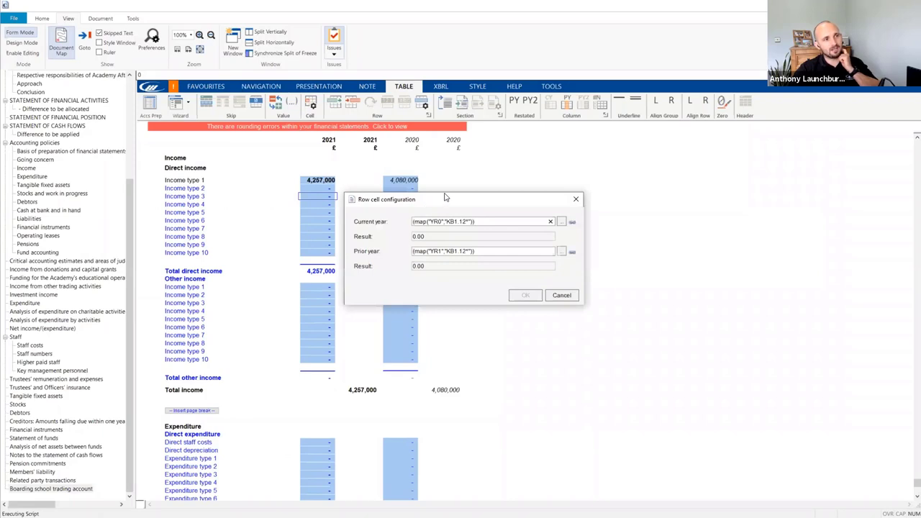
drag(444, 198, 561, 199)
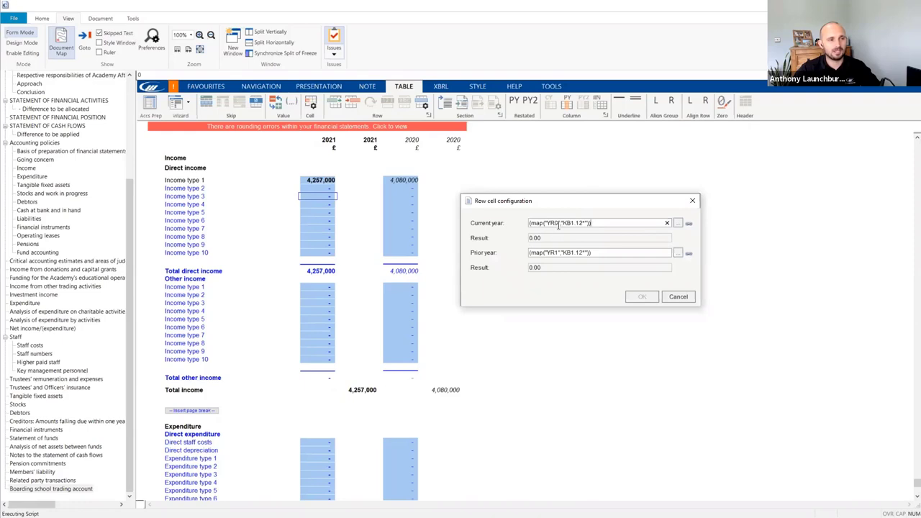
drag(557, 224, 549, 224)
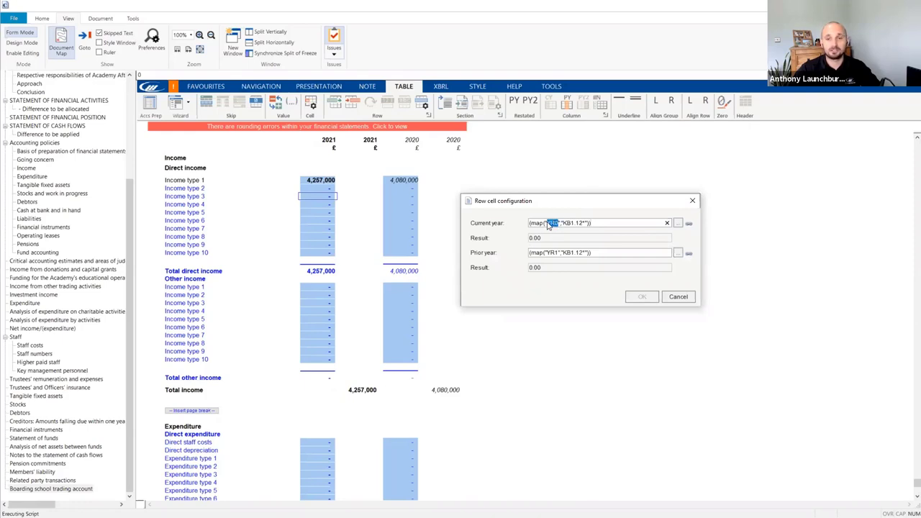
click(554, 224)
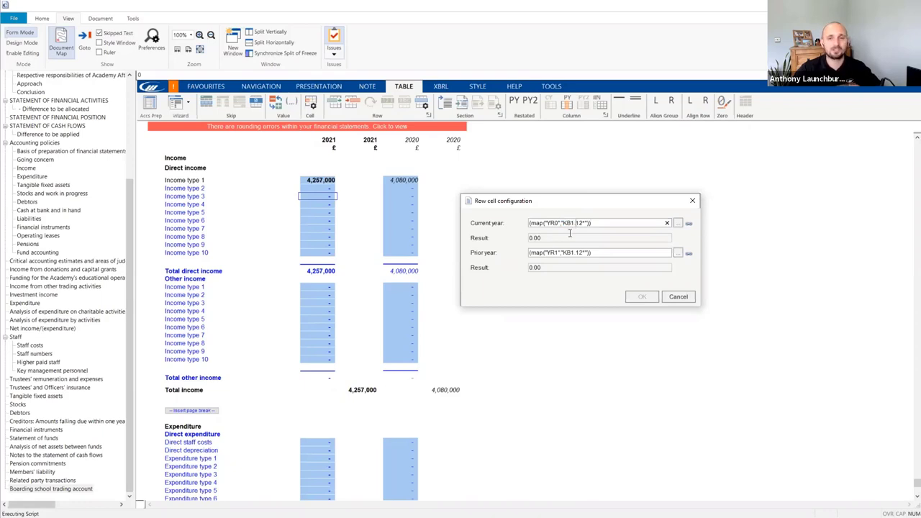
double_click(579, 223)
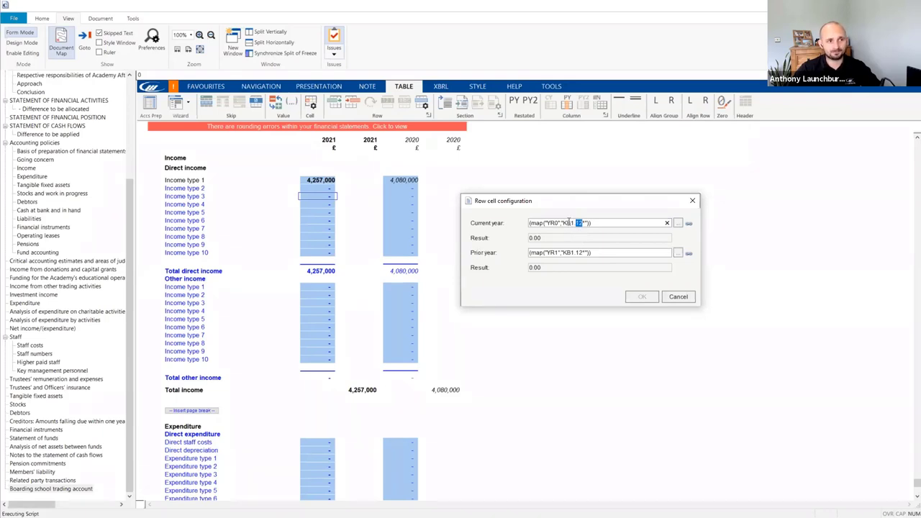
click(581, 223)
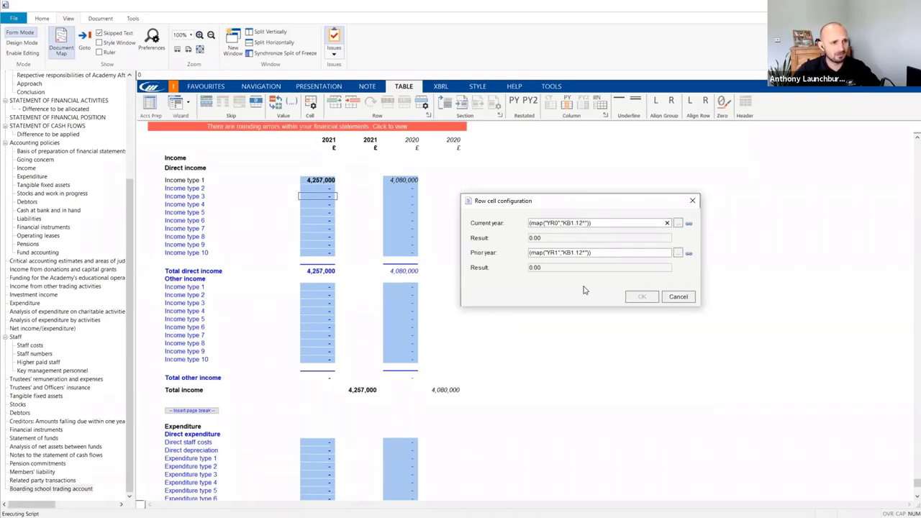
key(shift+Left)
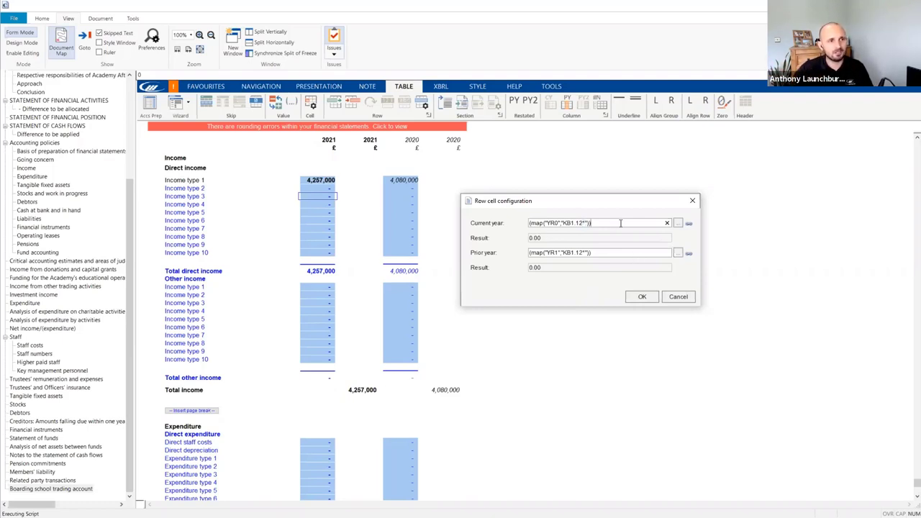
triple_click(562, 225)
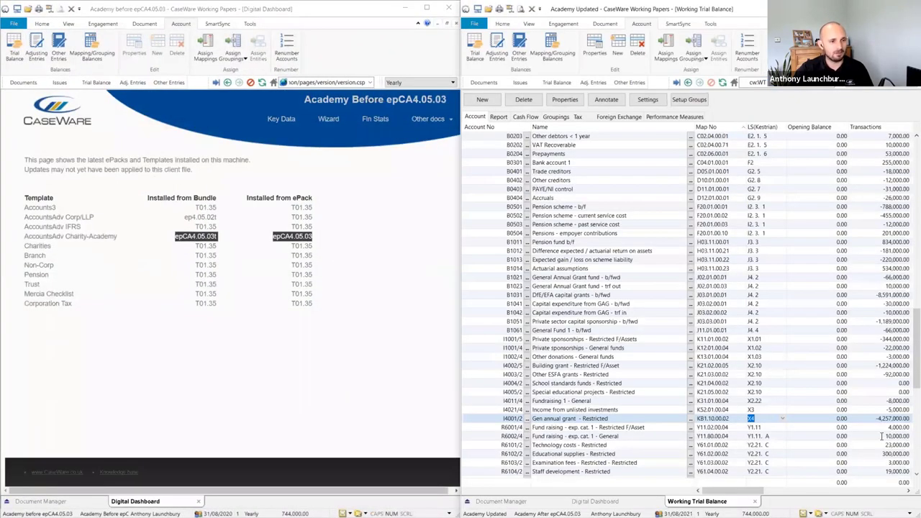
Set the Gen annual grant - Restricted account's map number to KB1.12.00.02 in the trial balance, and cancel the open row cell configuration
click(717, 419)
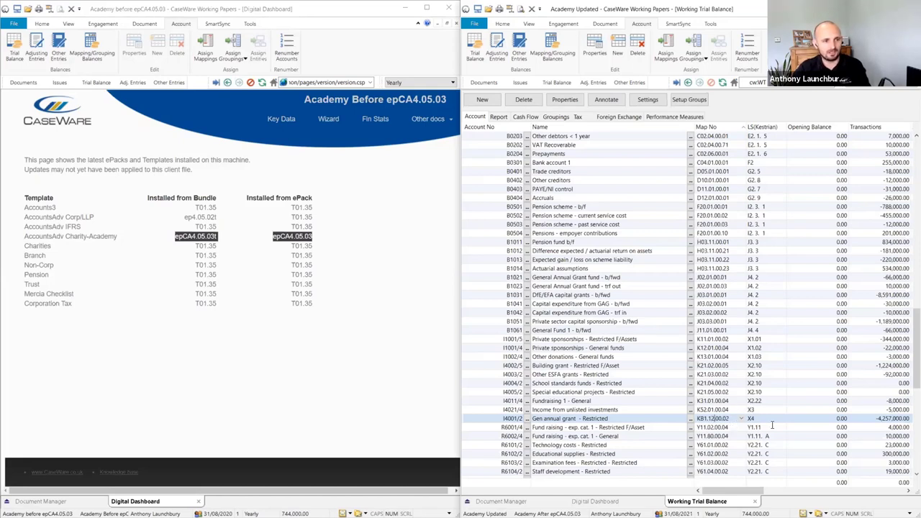
key(alt+Tab)
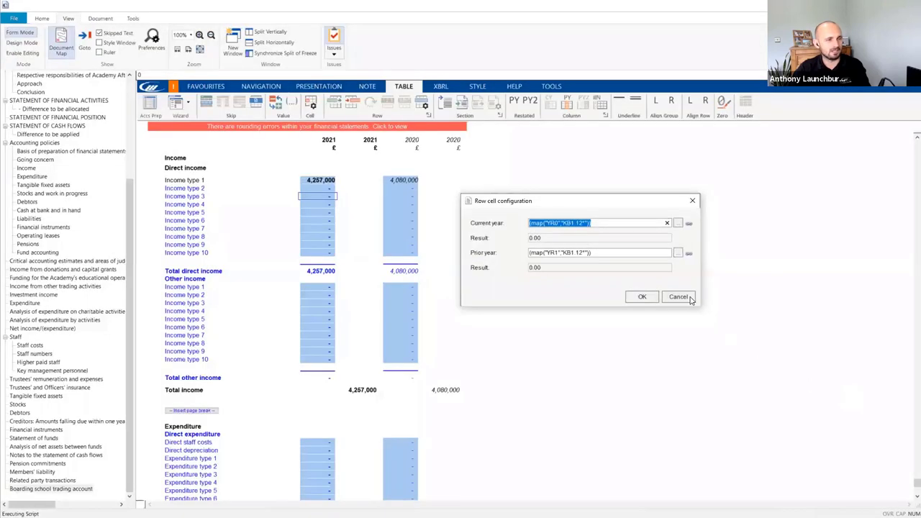
click(679, 296)
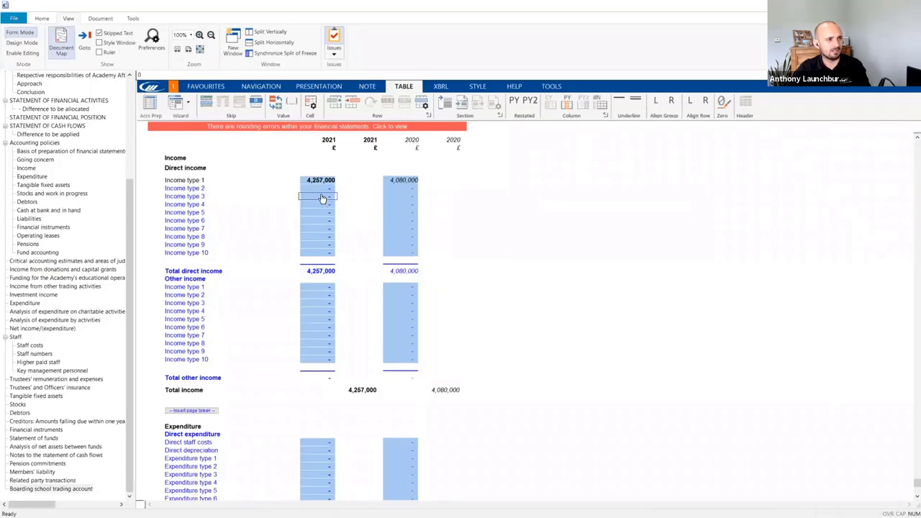
key(alt+Tab)
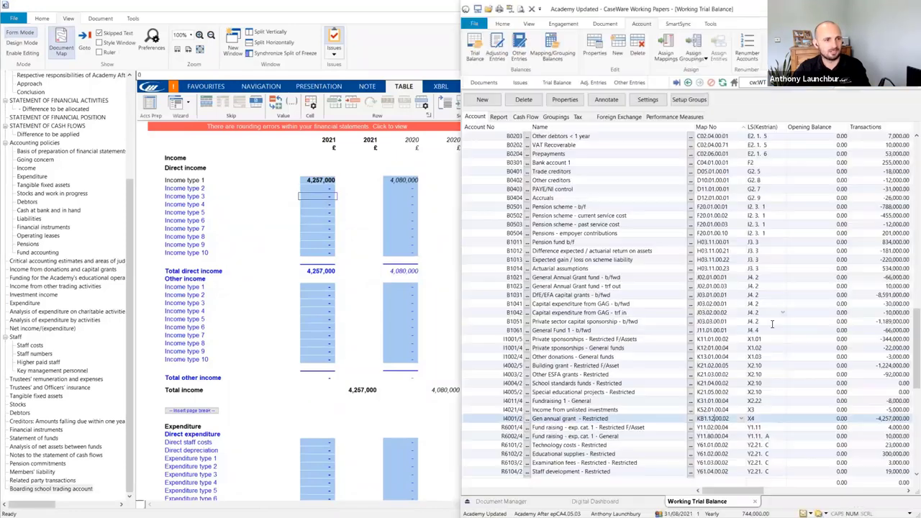
click(721, 429)
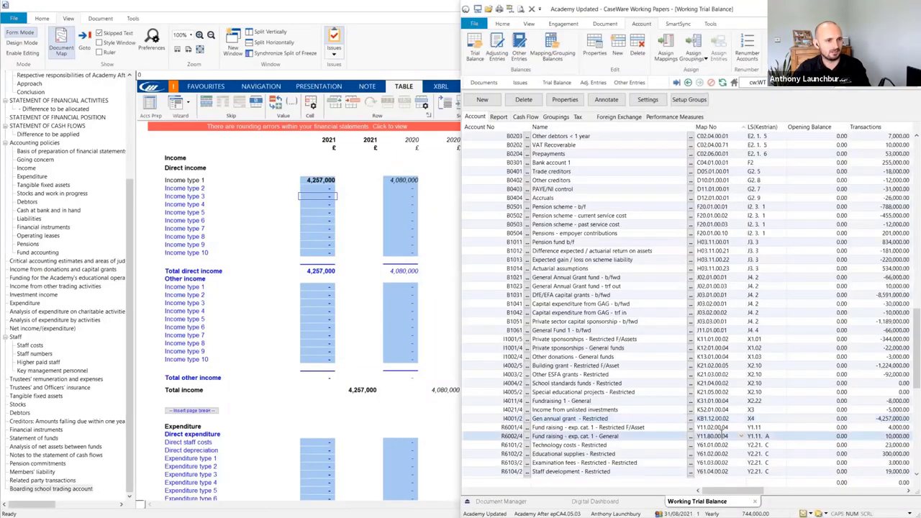
Return to the Boarding school trading account note and override the 2021 calculation for Income type 6 under Direct income with 4,500
click(315, 321)
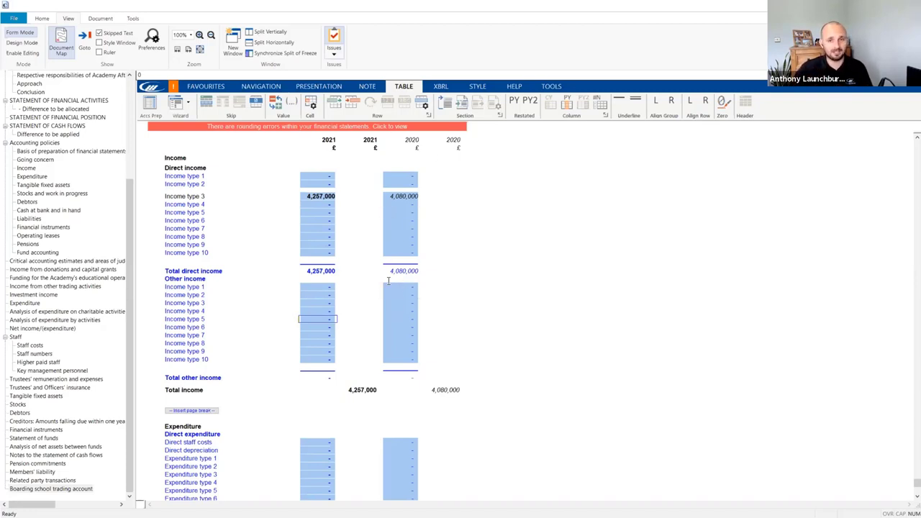
click(328, 221)
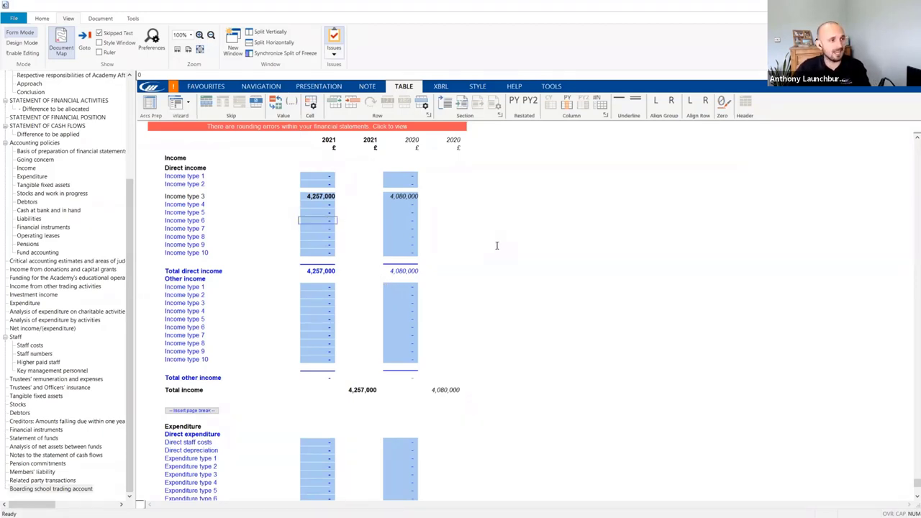
text(0)
key(Return)
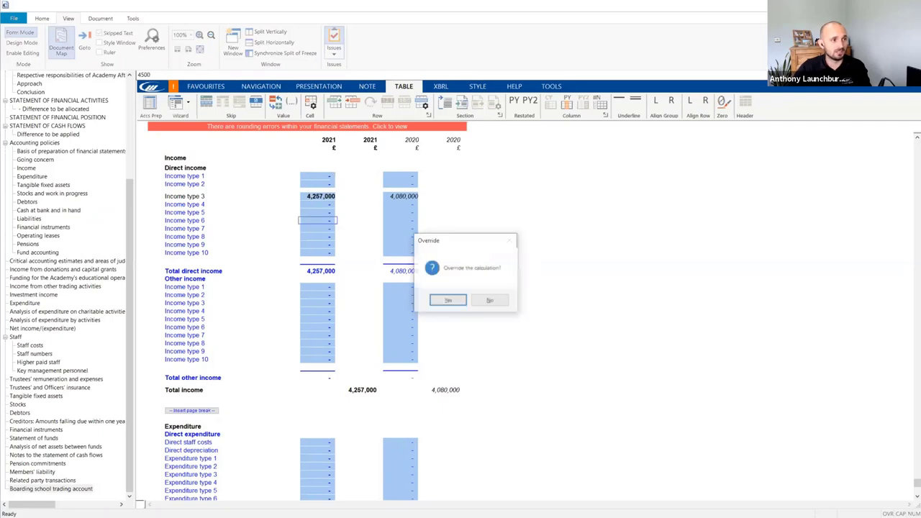
click(449, 300)
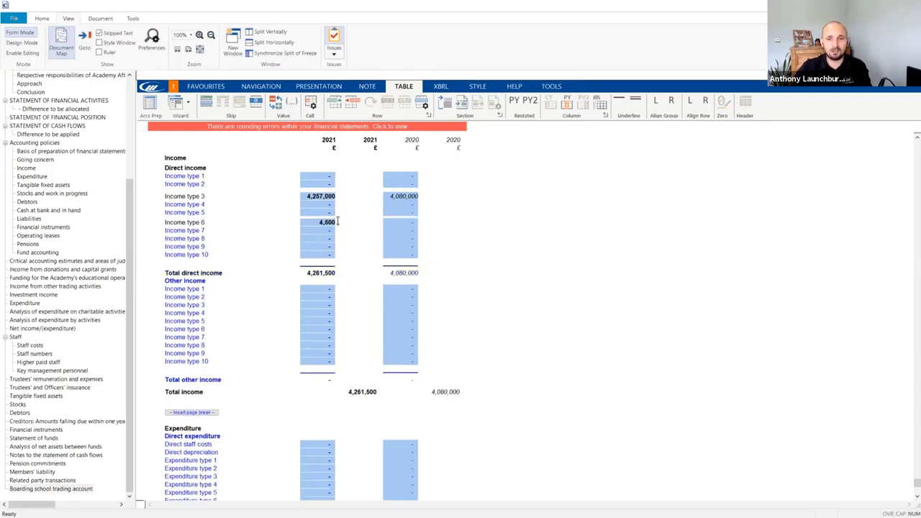
Remove the manual override from the 2021 amount of Income type 6 under Direct income
click(329, 225)
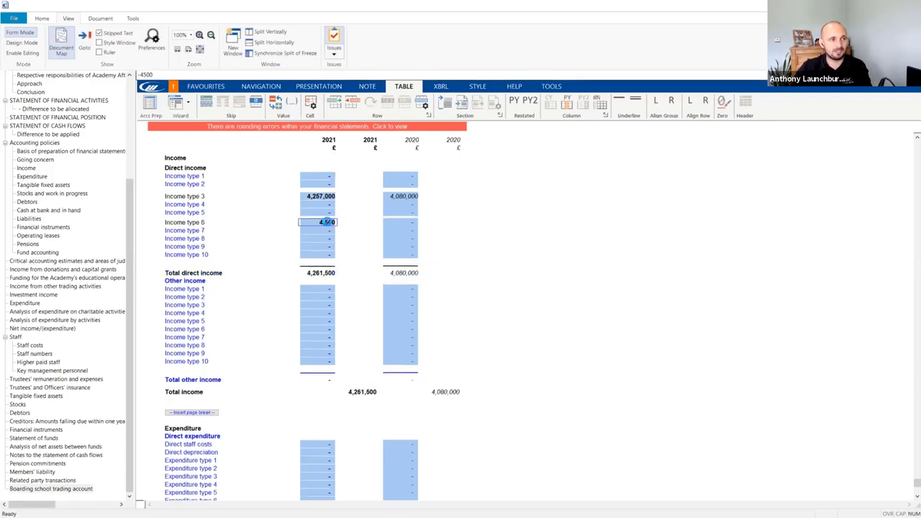
double_click(328, 225)
key(Return)
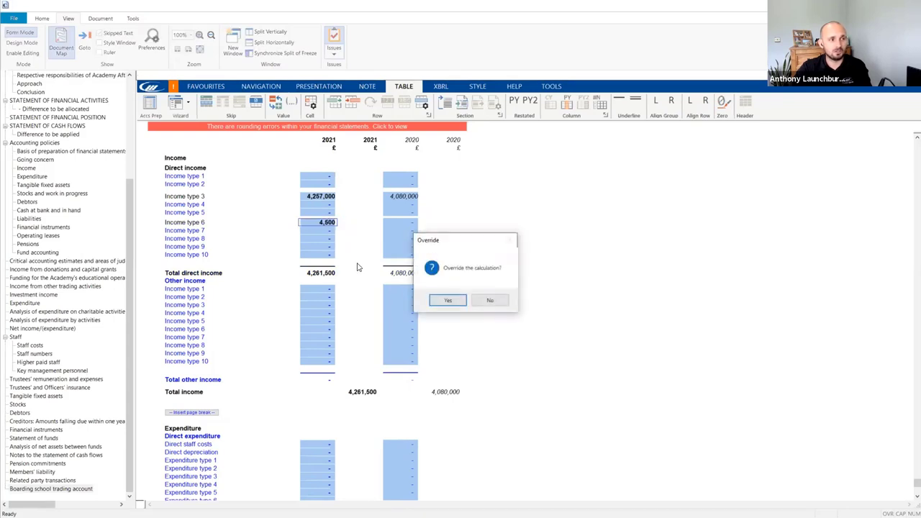
click(441, 300)
Switch to CaseWare Working Papers, create a new adjusting journal entry with Recurring recurrence, and open its advanced recurrence settings
key(alt+Tab)
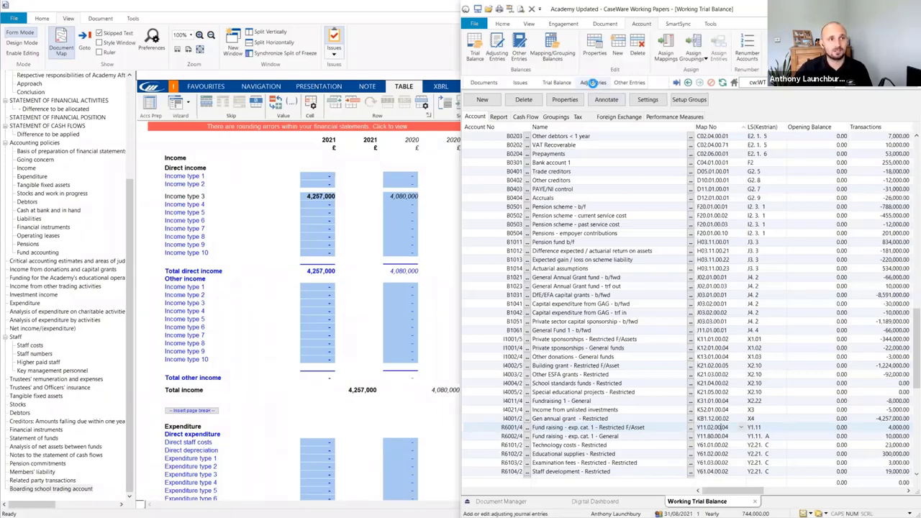
click(593, 83)
click(578, 98)
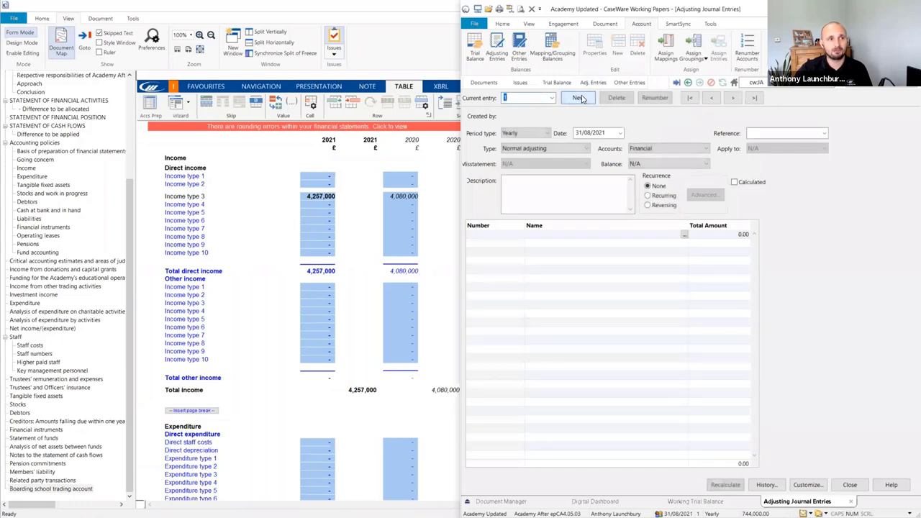
click(661, 195)
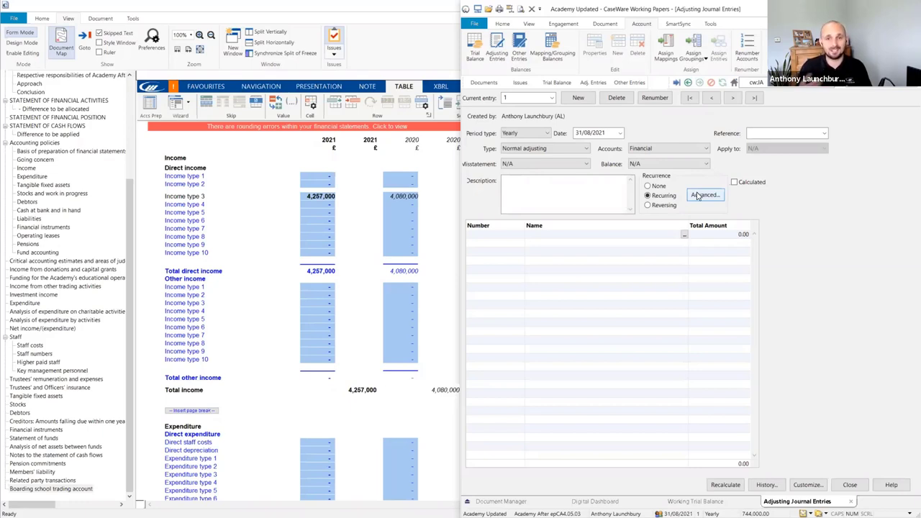
click(698, 196)
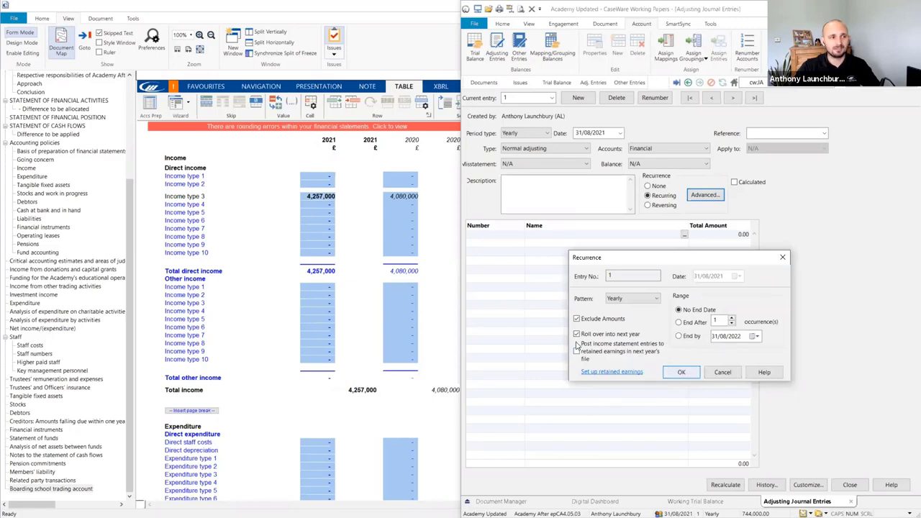
Return to the Boarding school trading account note and review its direct income rows, selecting the 2021 amount of Income type 6
click(380, 303)
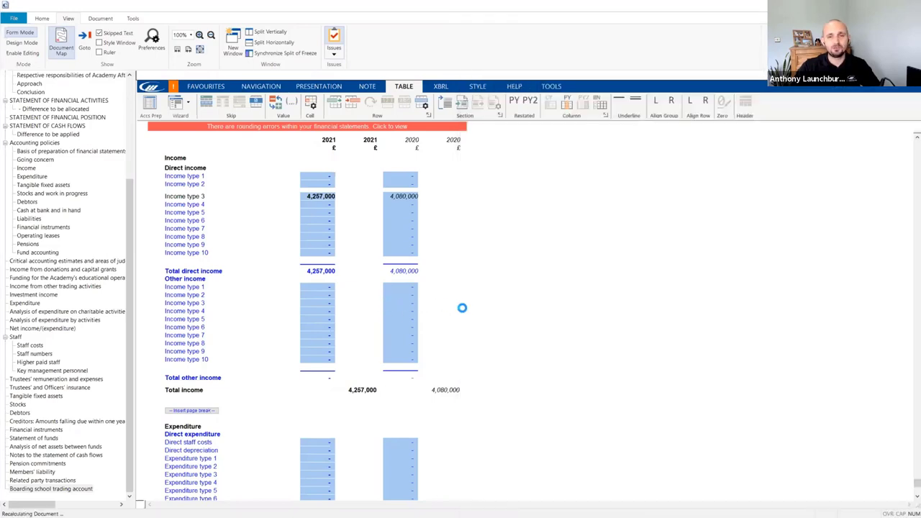
scroll(457, 311, up, 3)
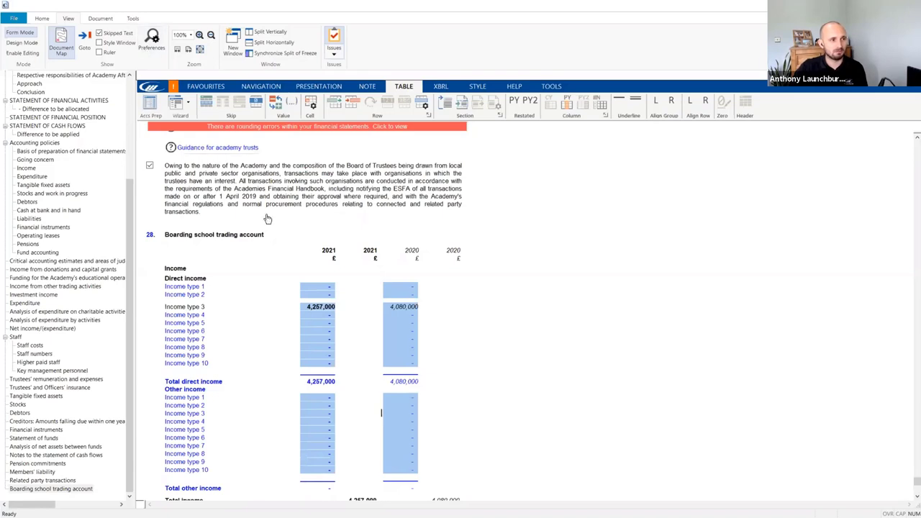
click(323, 331)
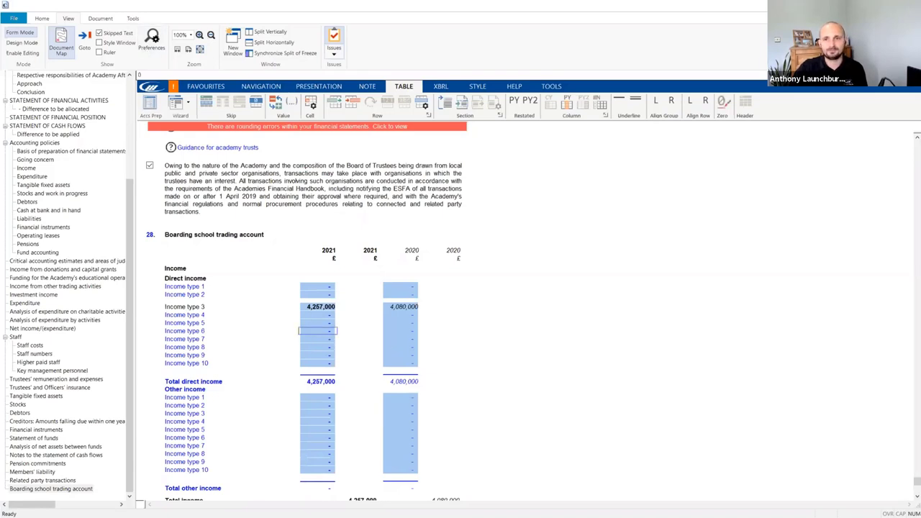